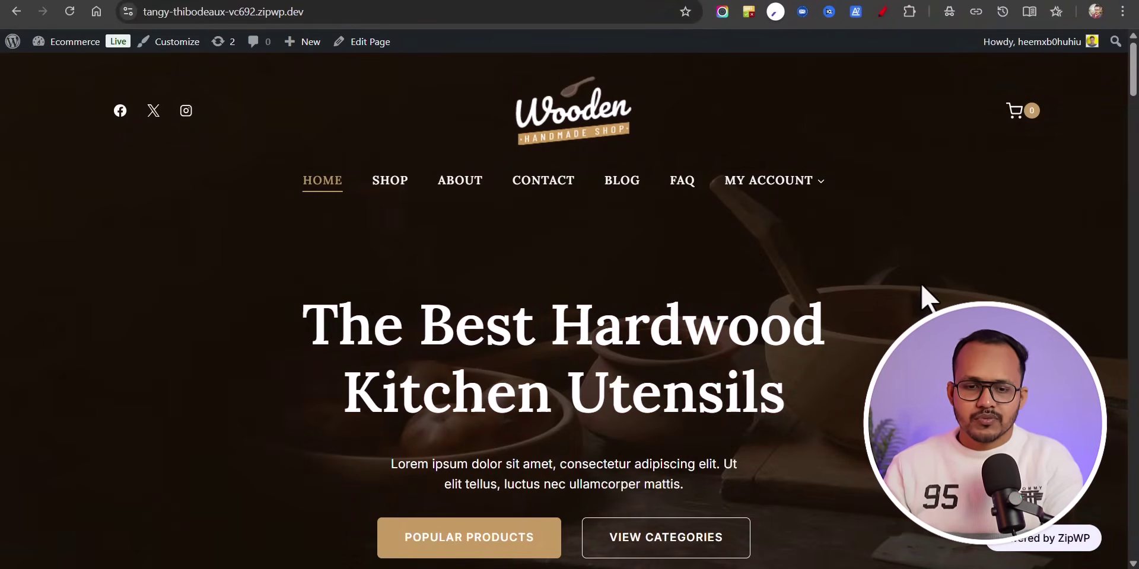
Save the Canadian Maple Kitchen Spoon from the shop page to First Wishlist and view that wishlist.
{"action": "left_click", "coordinate": [391, 186]}
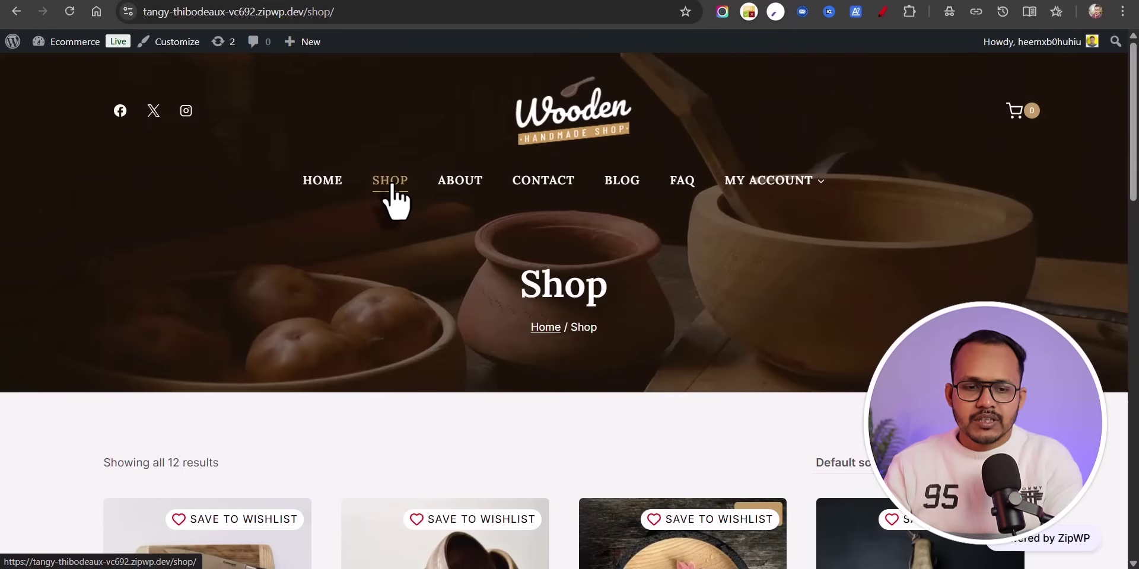
{"action": "scroll", "coordinate": [394, 203], "scroll_direction": "down", "scroll_amount": 5}
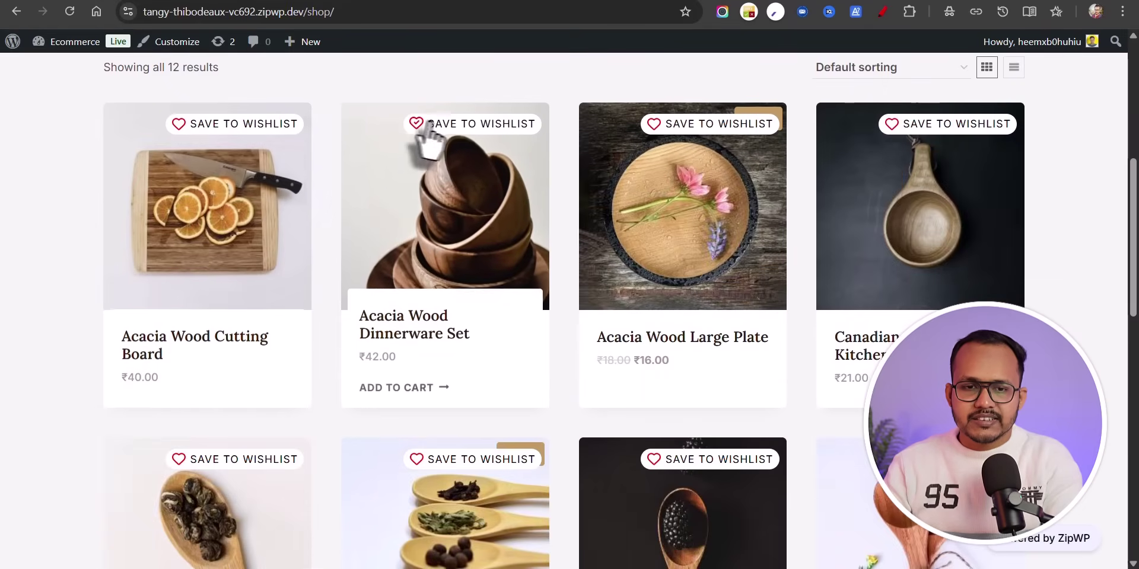
{"action": "mouse_move", "coordinate": [724, 134]}
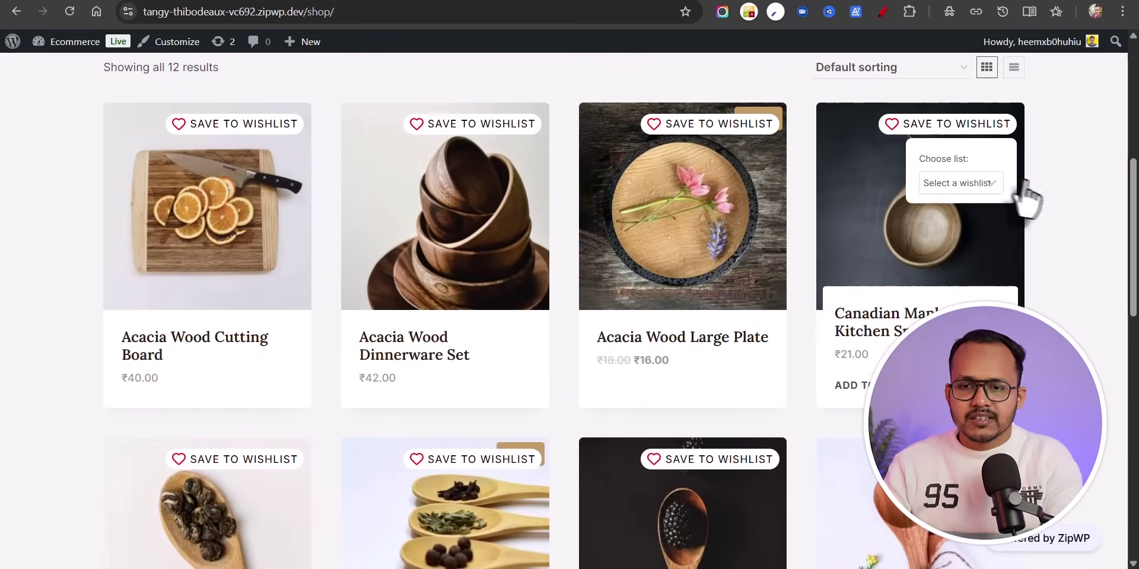
{"action": "mouse_move", "coordinate": [920, 150]}
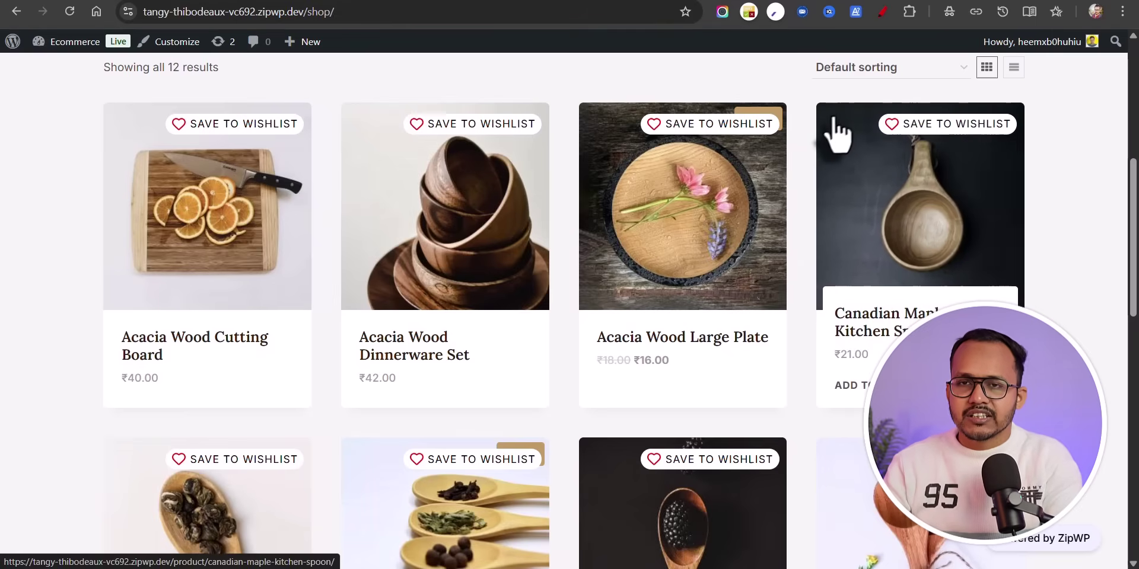
{"action": "mouse_move", "coordinate": [1015, 116]}
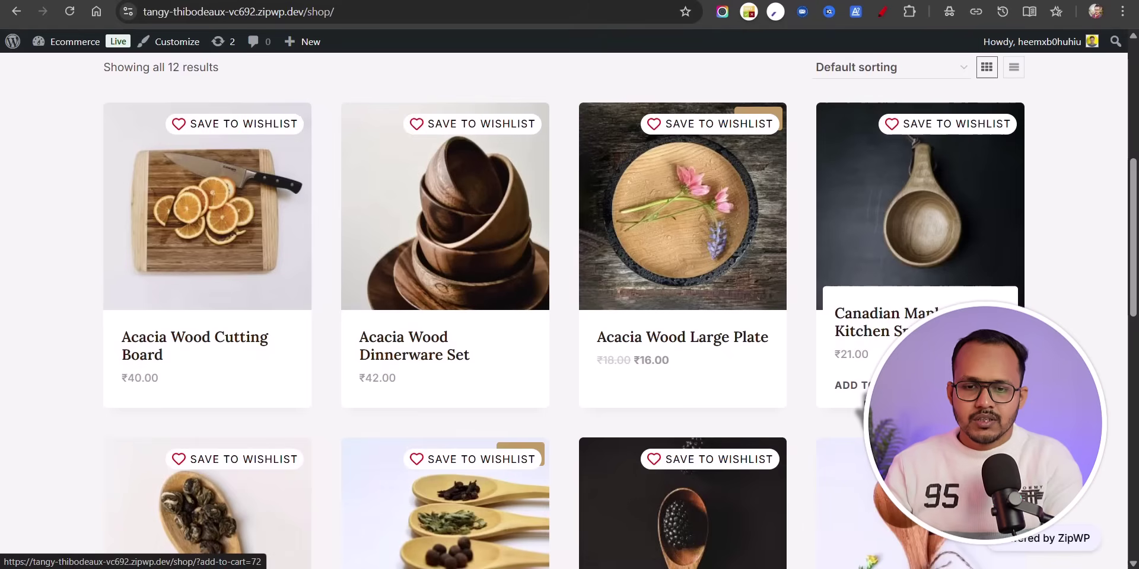
{"action": "left_click", "coordinate": [930, 125]}
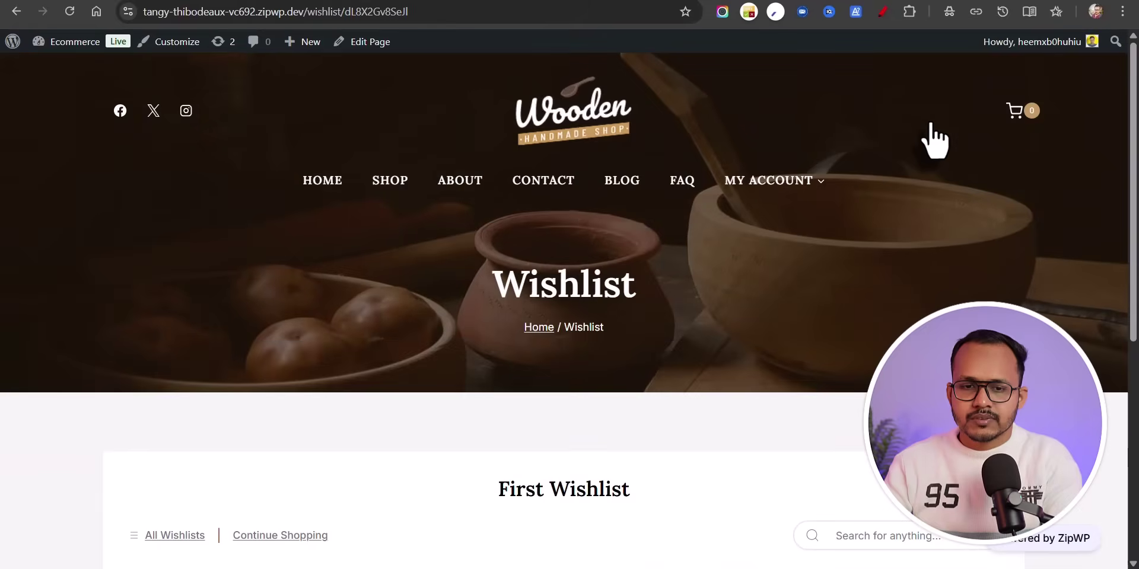
{"action": "scroll", "coordinate": [803, 273], "scroll_direction": "down", "scroll_amount": 5}
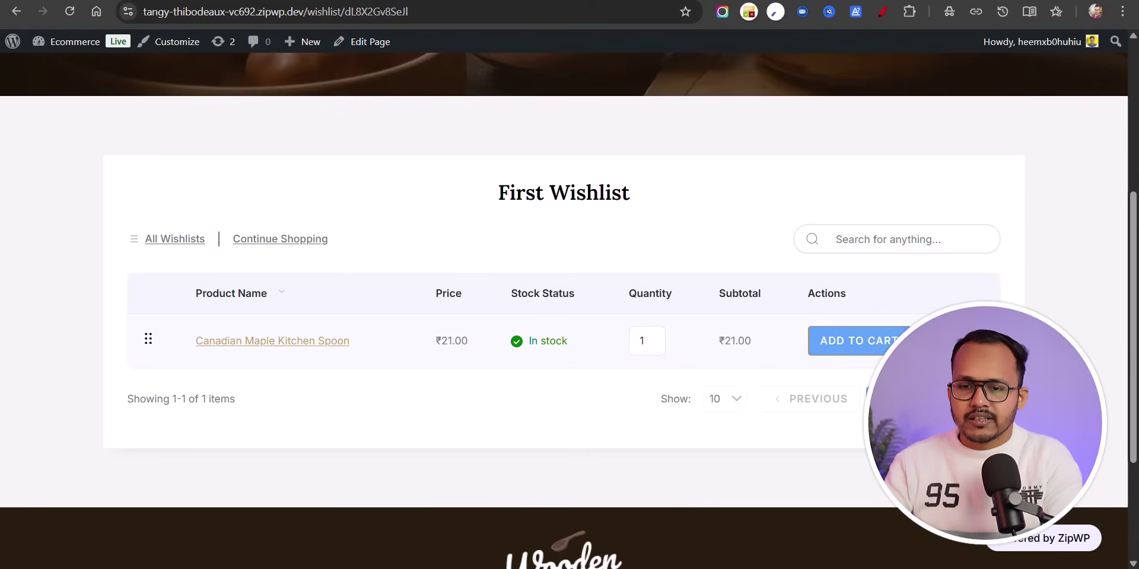
View the Canadian Maple Kitchen Spoon's product page from its wishlist entry, down to the related products.
{"action": "left_click", "coordinate": [905, 341]}
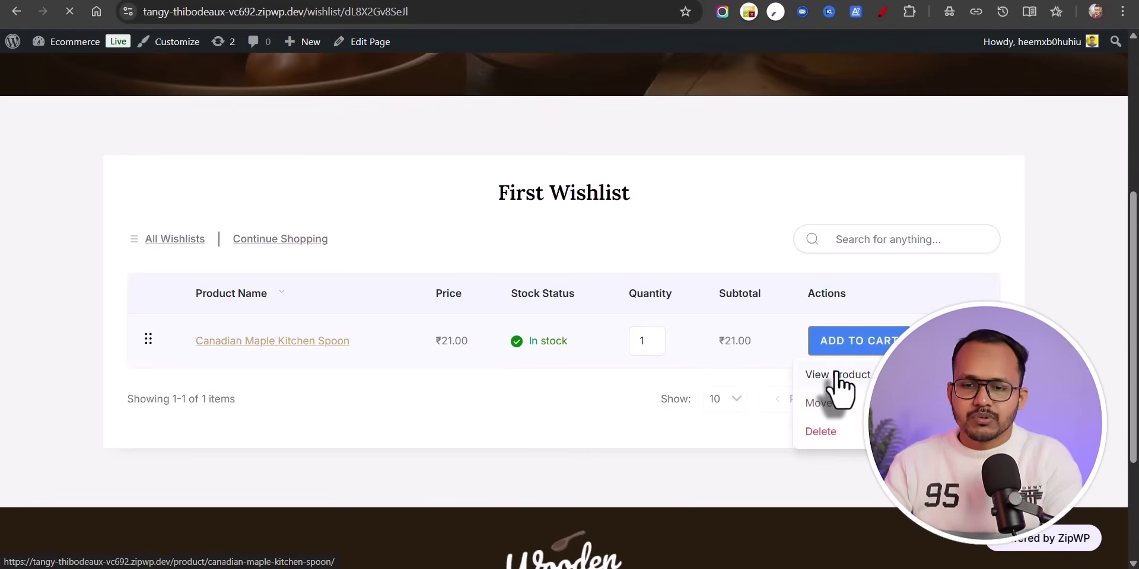
{"action": "scroll", "coordinate": [668, 394], "scroll_direction": "down", "scroll_amount": 3}
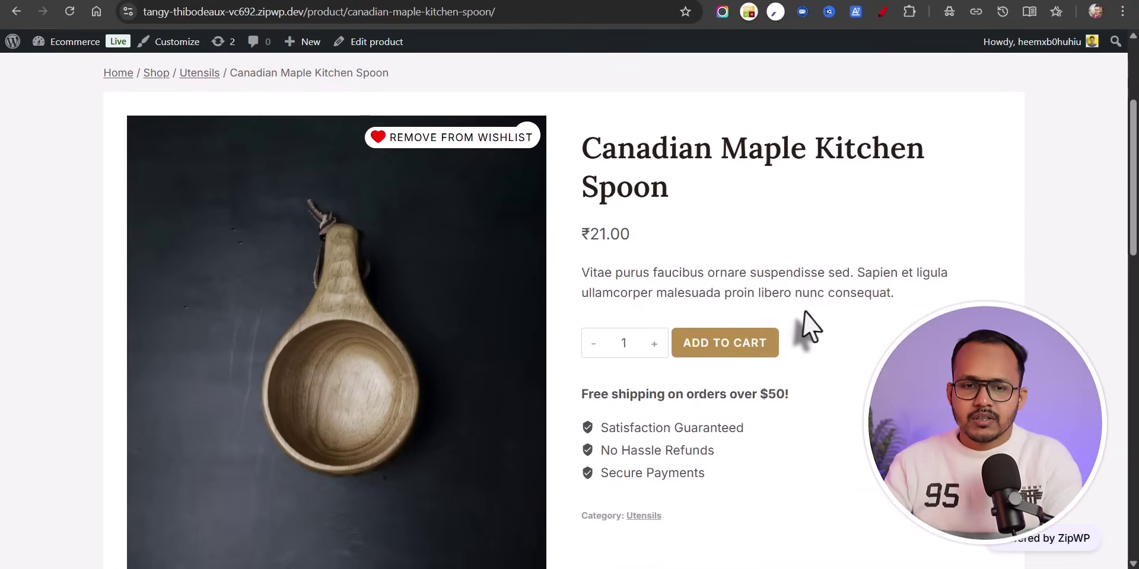
{"action": "scroll", "coordinate": [805, 313], "scroll_direction": "down", "scroll_amount": 10}
Open the related product Serving Acacia Wood Plate and save it to First Wishlist.
{"action": "left_click", "coordinate": [485, 307]}
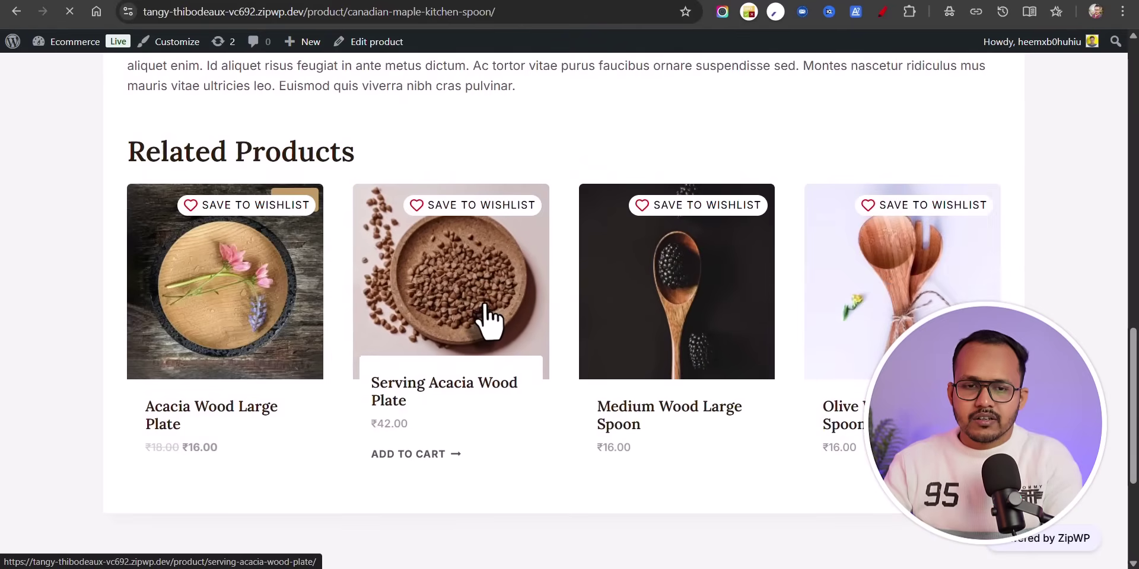
{"action": "scroll", "coordinate": [593, 284], "scroll_direction": "down", "scroll_amount": 3}
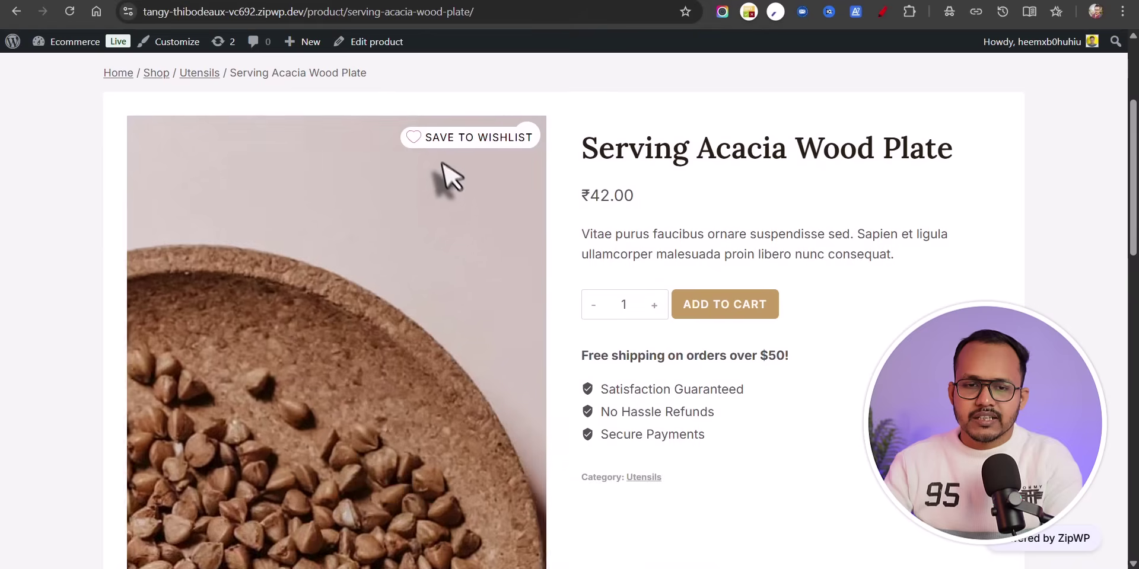
{"action": "left_click", "coordinate": [449, 140]}
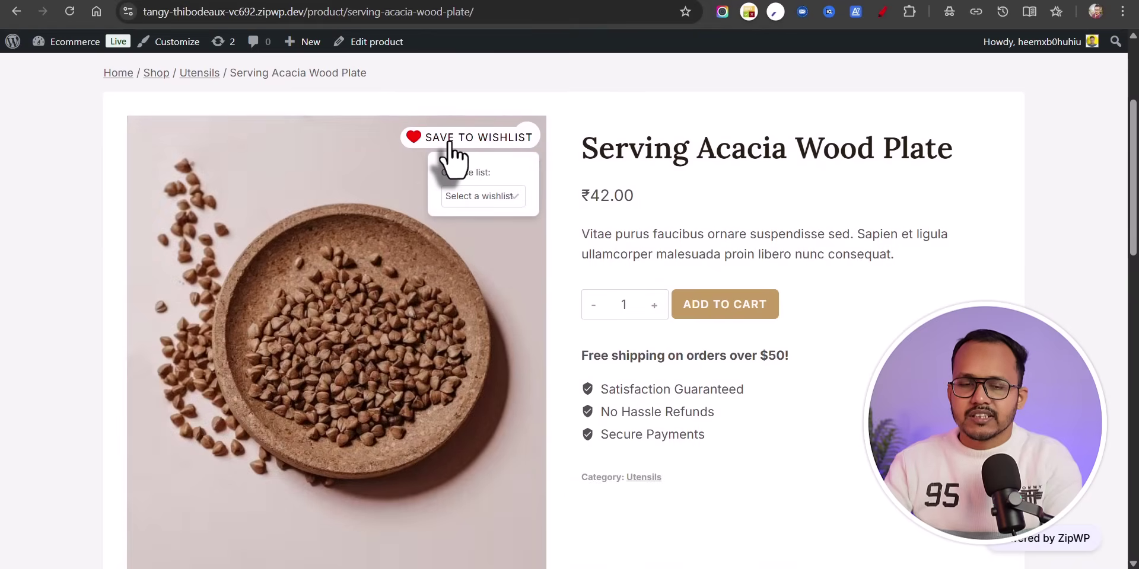
{"action": "left_click", "coordinate": [475, 202]}
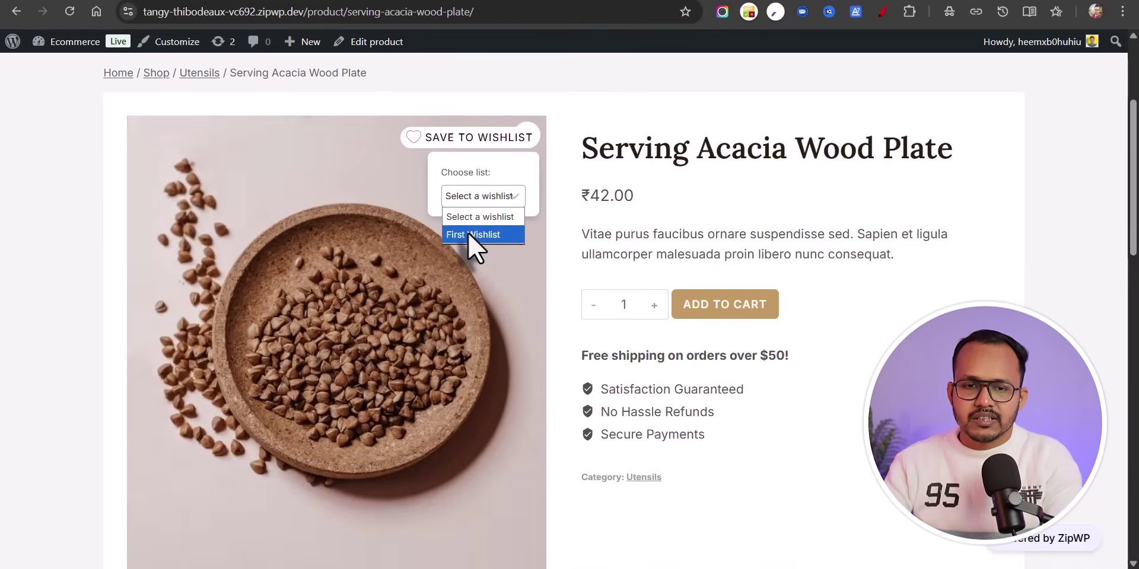
{"action": "left_click", "coordinate": [474, 234]}
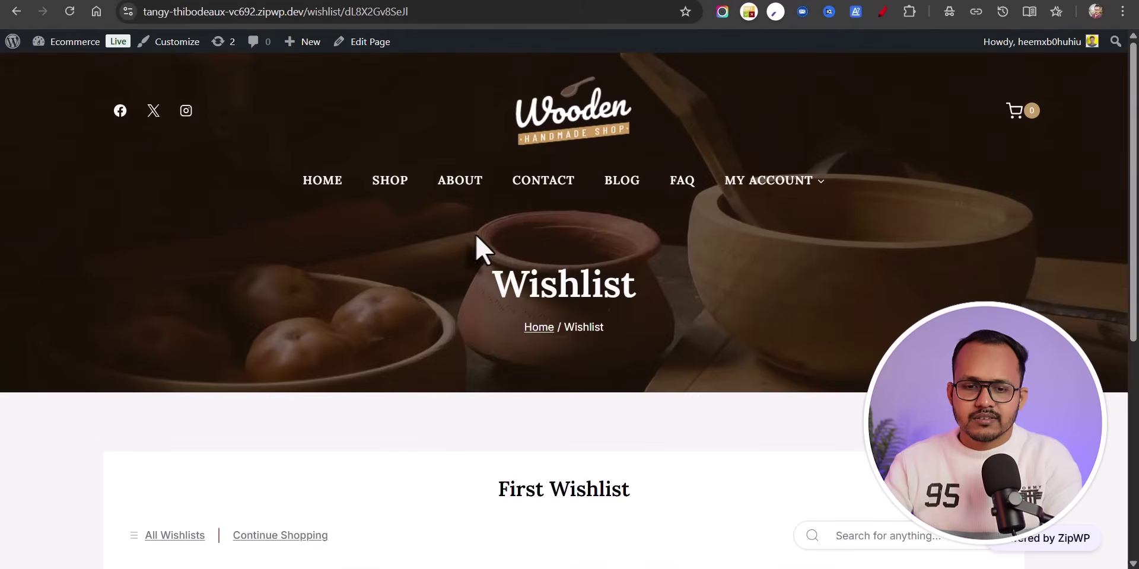
{"action": "scroll", "coordinate": [475, 234], "scroll_direction": "down", "scroll_amount": 6}
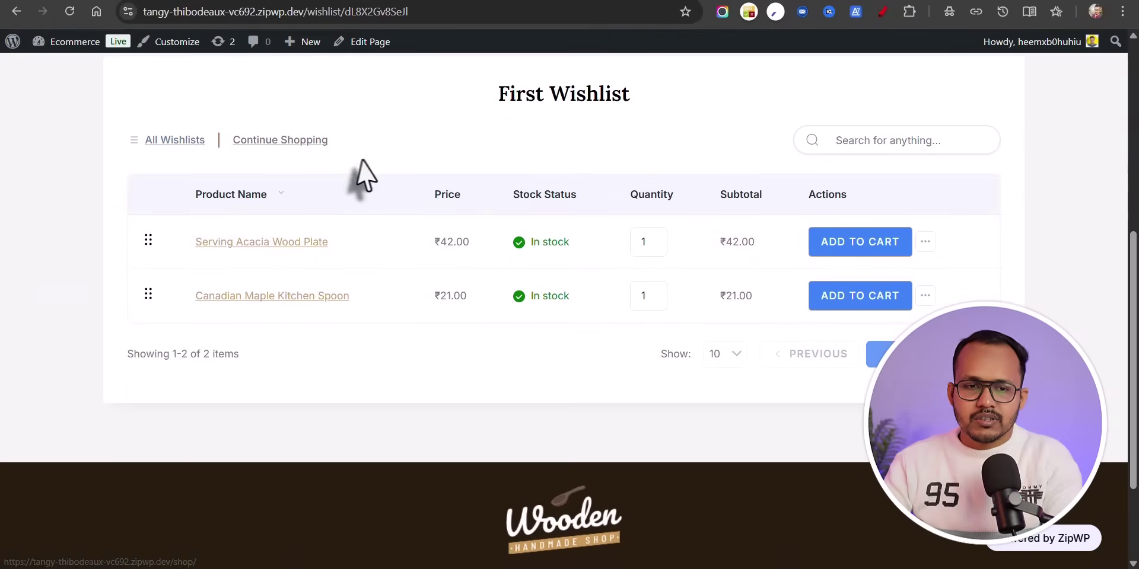
From the overview of all wishlists, create a new wishlist named "my fav products".
{"action": "left_click", "coordinate": [176, 141]}
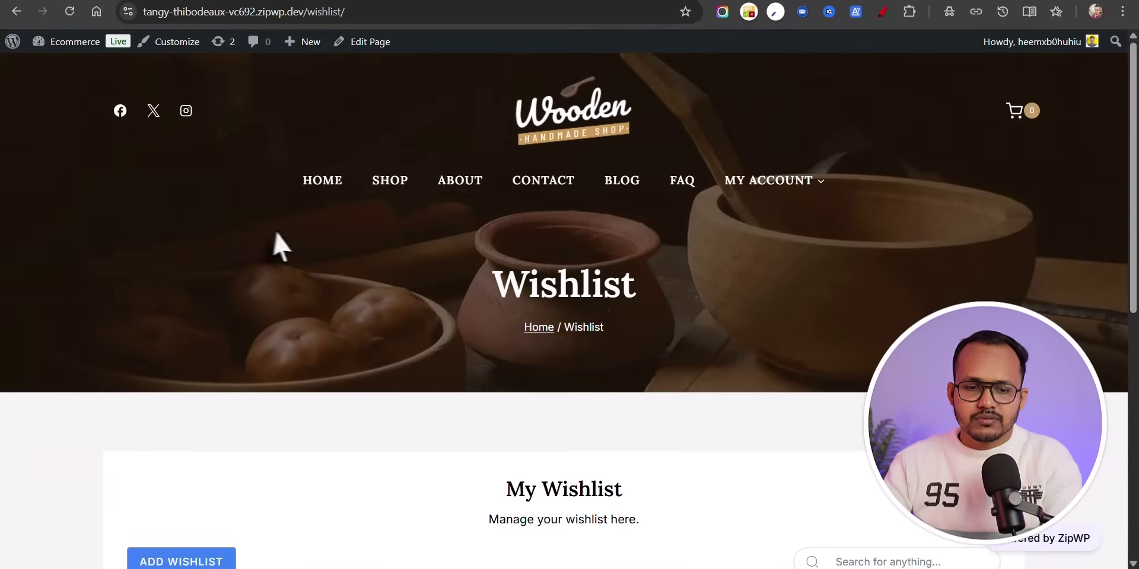
{"action": "scroll", "coordinate": [278, 244], "scroll_direction": "down", "scroll_amount": 5}
{"action": "left_click", "coordinate": [183, 273]}
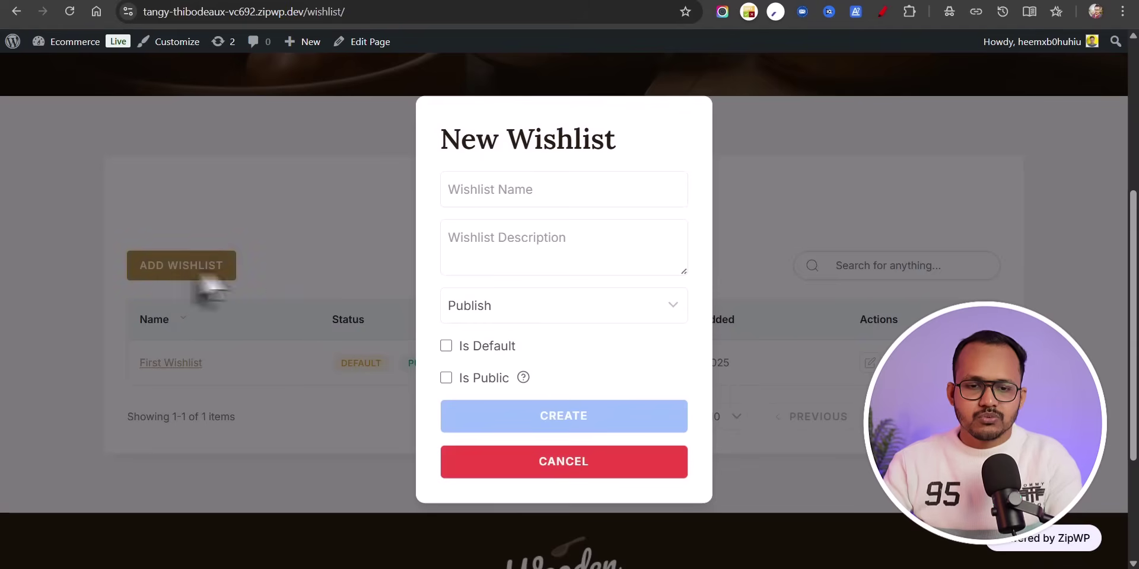
{"action": "left_click", "coordinate": [524, 190]}
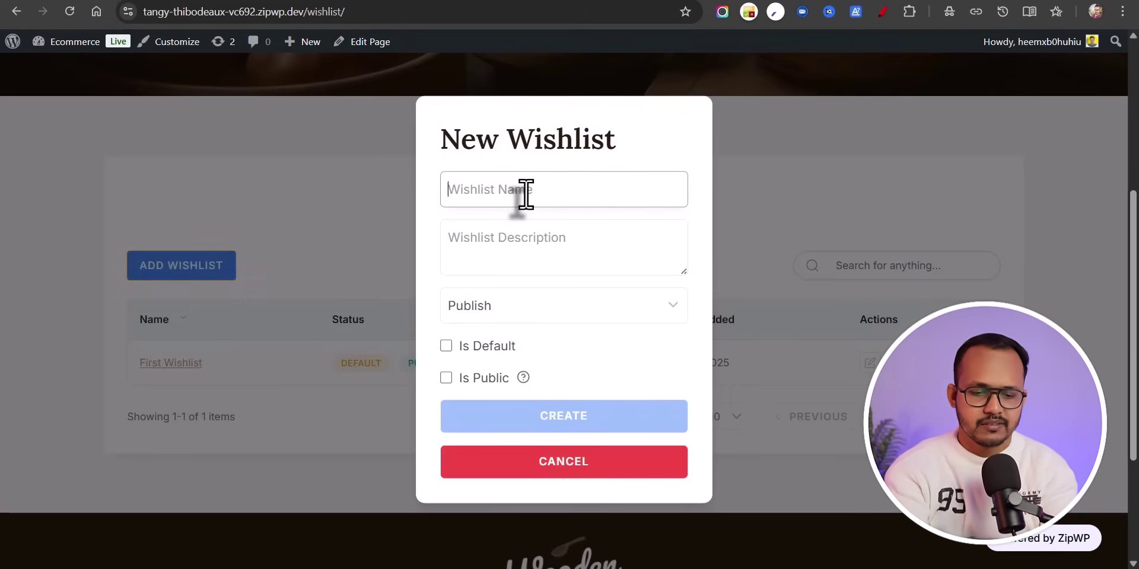
{"action": "type", "text": "my fav products"}
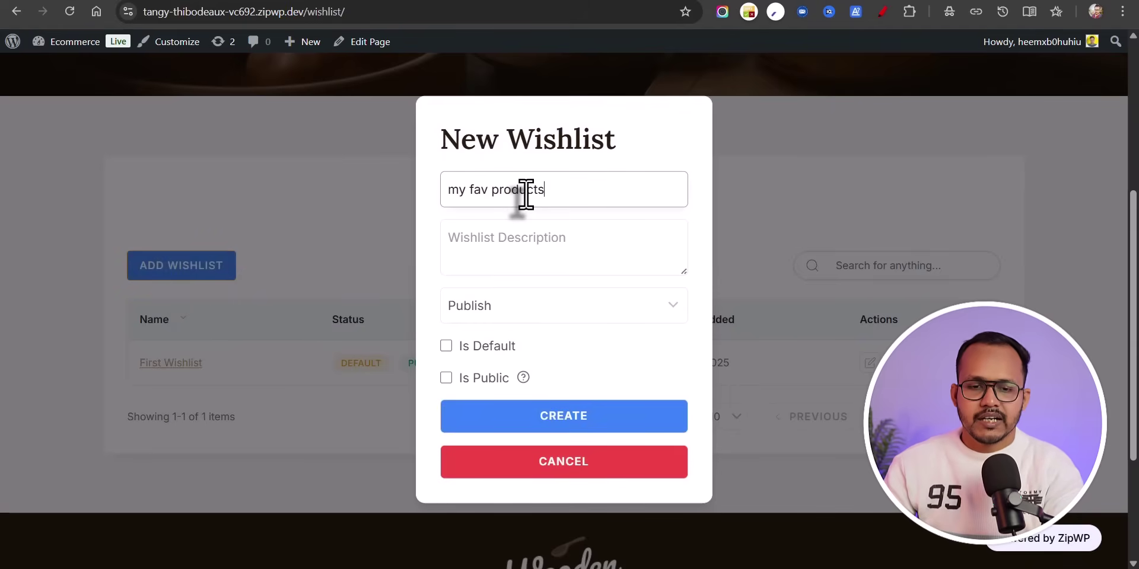
{"action": "left_click", "coordinate": [560, 420]}
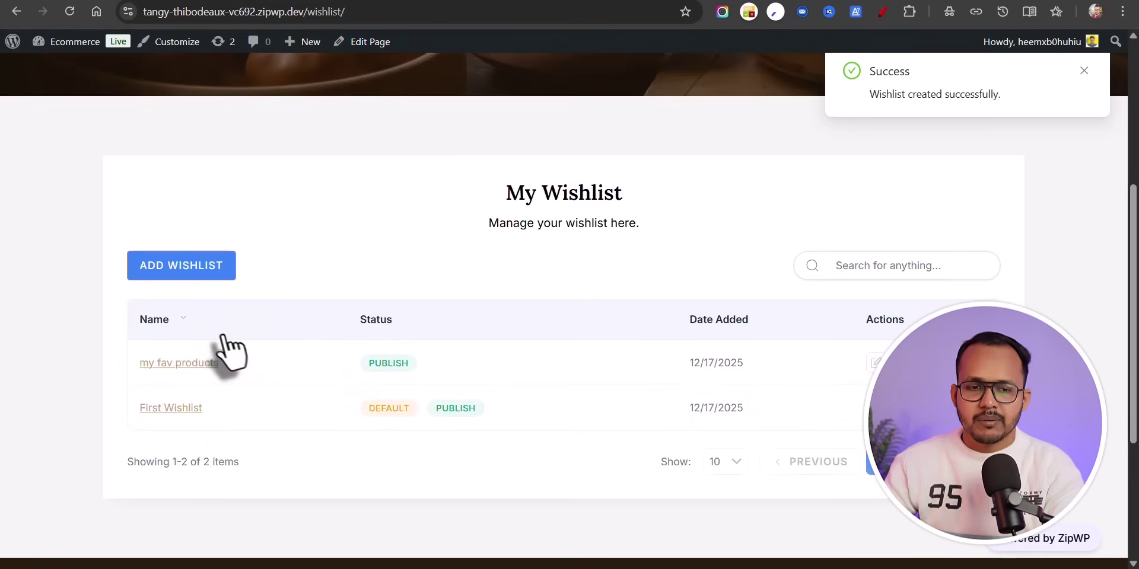
Save the Acacia Wood Dinnerware Set from the shop page to the "my fav products" wishlist.
{"action": "scroll", "coordinate": [652, 263], "scroll_direction": "up", "scroll_amount": 3}
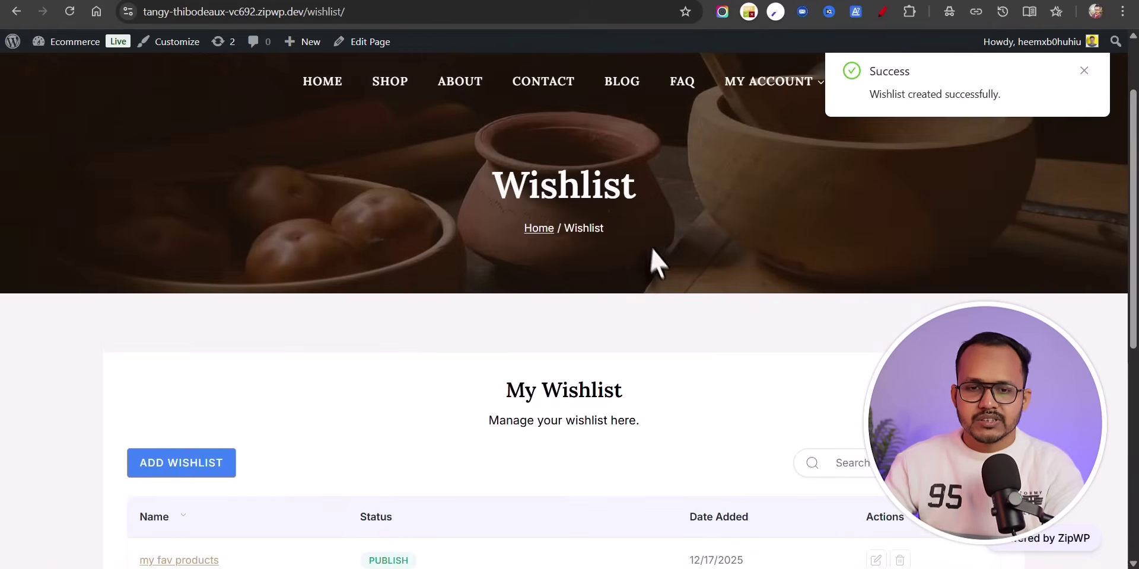
{"action": "left_click", "coordinate": [390, 89]}
{"action": "scroll", "coordinate": [521, 336], "scroll_direction": "down", "scroll_amount": 5}
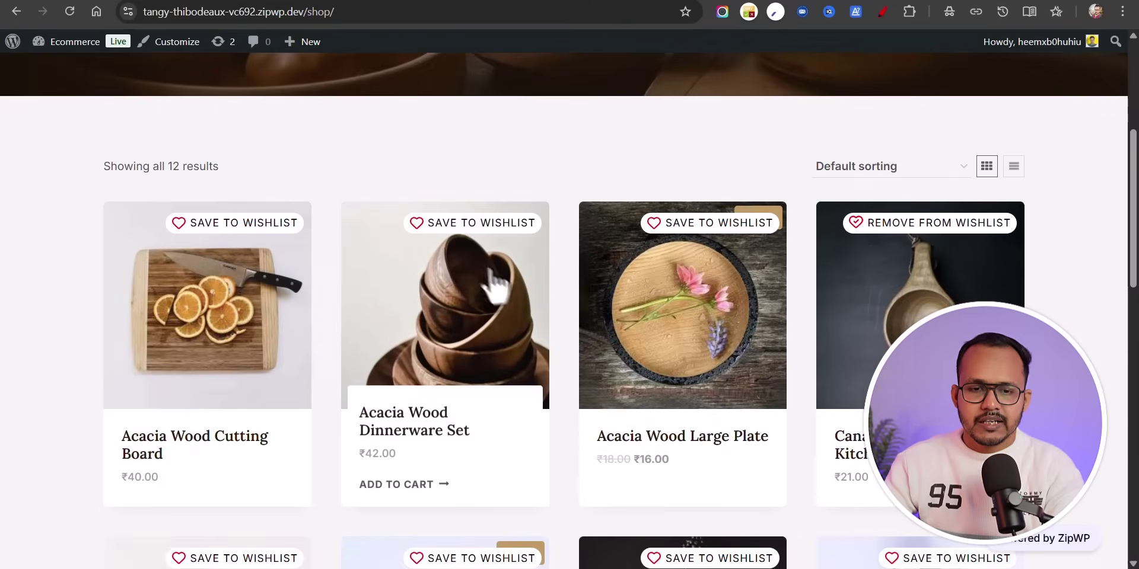
{"action": "left_click", "coordinate": [472, 224]}
{"action": "left_click", "coordinate": [485, 281]}
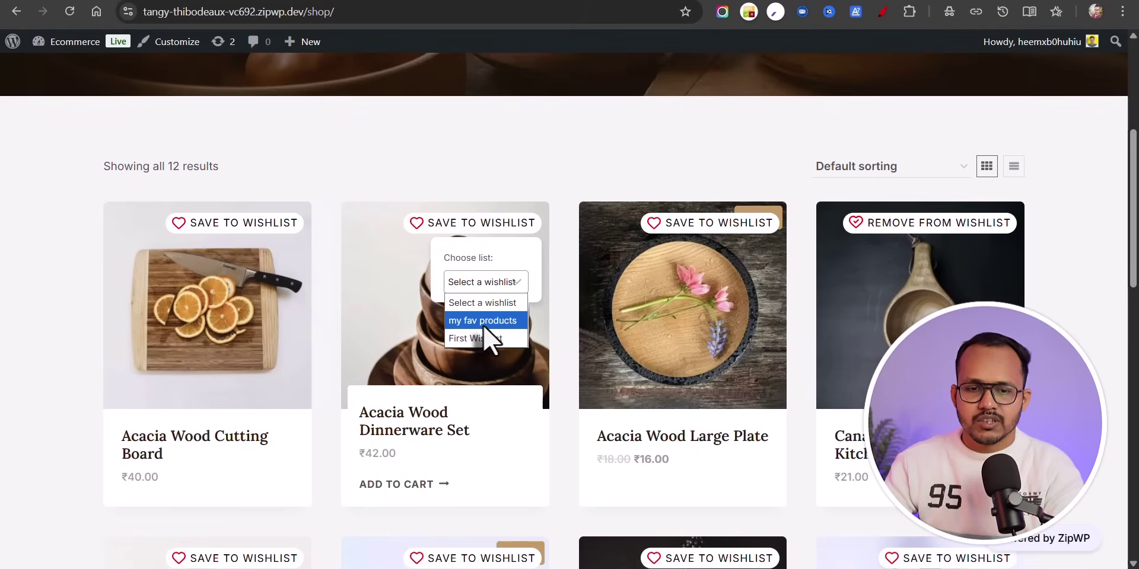
{"action": "left_click", "coordinate": [486, 323]}
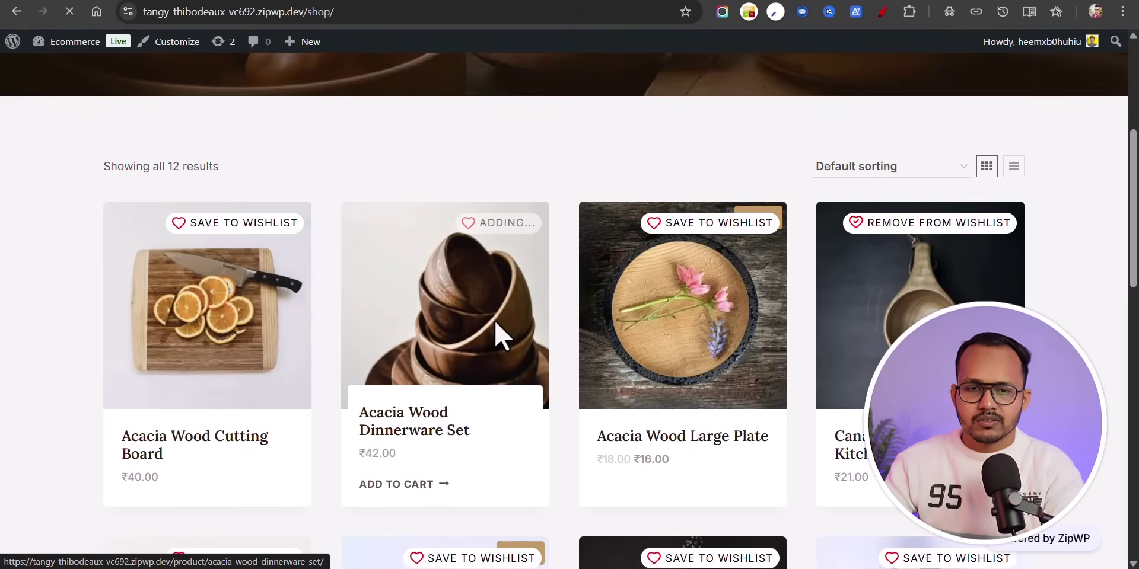
{"action": "scroll", "coordinate": [498, 324], "scroll_direction": "down", "scroll_amount": 5}
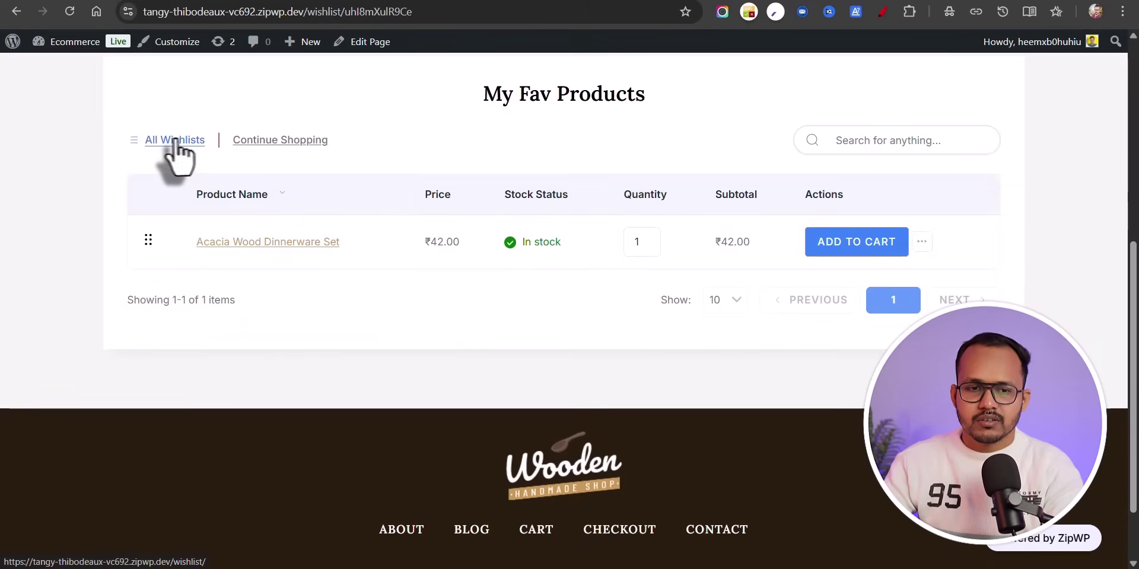
Return to the overview of all wishlists and view the contents of "my fav products".
{"action": "left_click", "coordinate": [135, 145]}
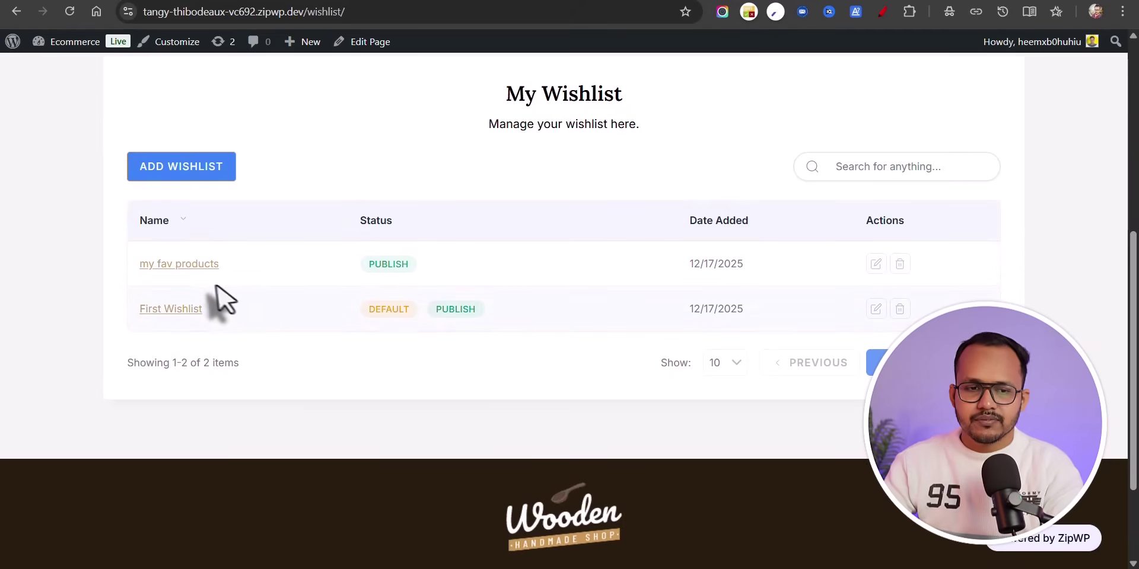
{"action": "left_click", "coordinate": [191, 264]}
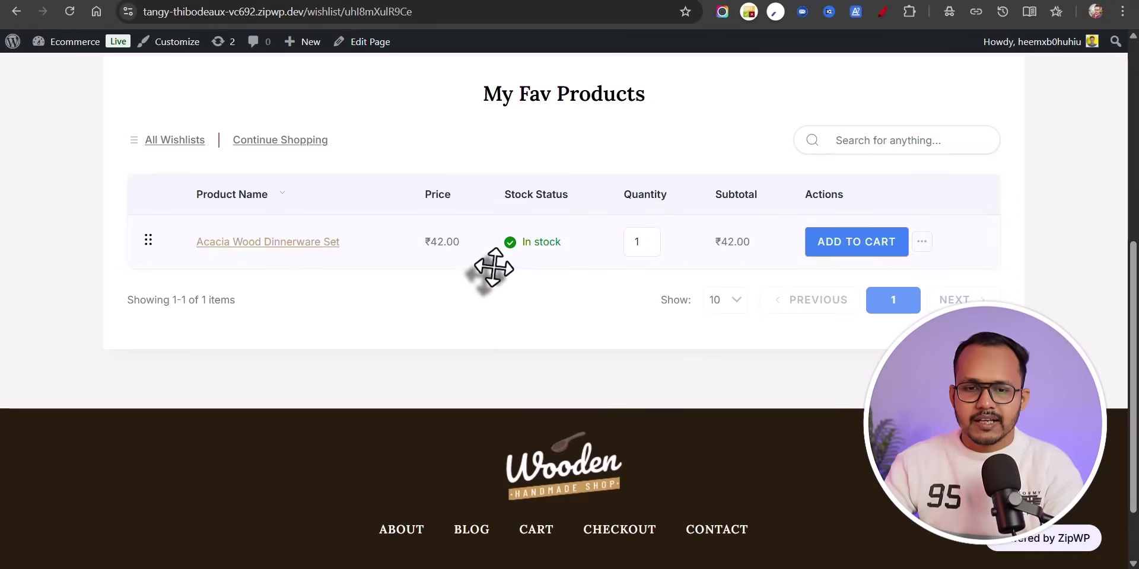
{"action": "scroll", "coordinate": [488, 267], "scroll_direction": "up", "scroll_amount": 7}
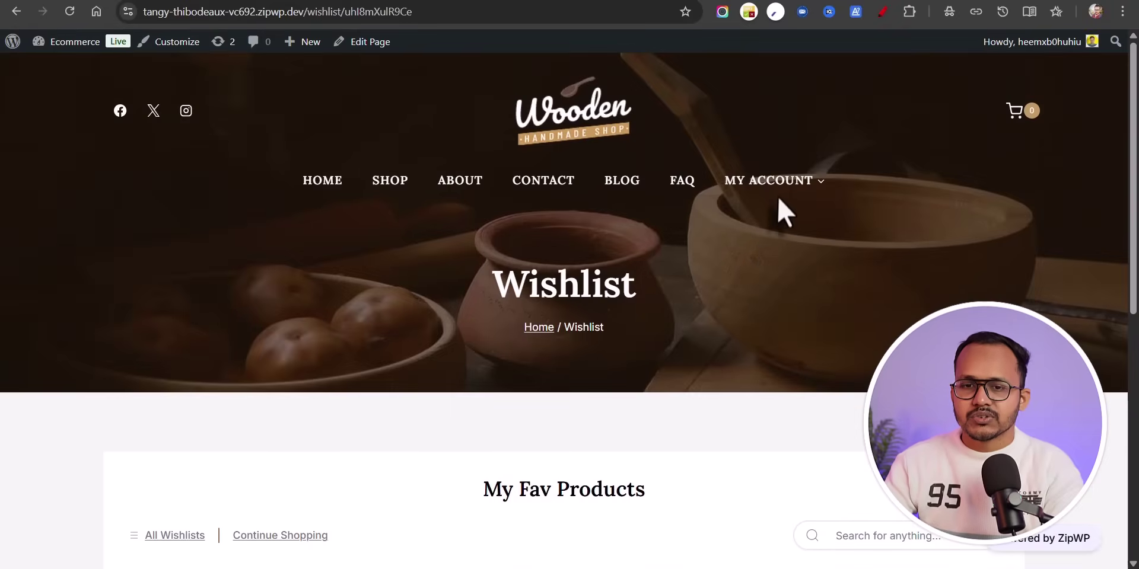
Go to the customer's My Account area and look over the wishlists reachable from there.
{"action": "mouse_move", "coordinate": [779, 189]}
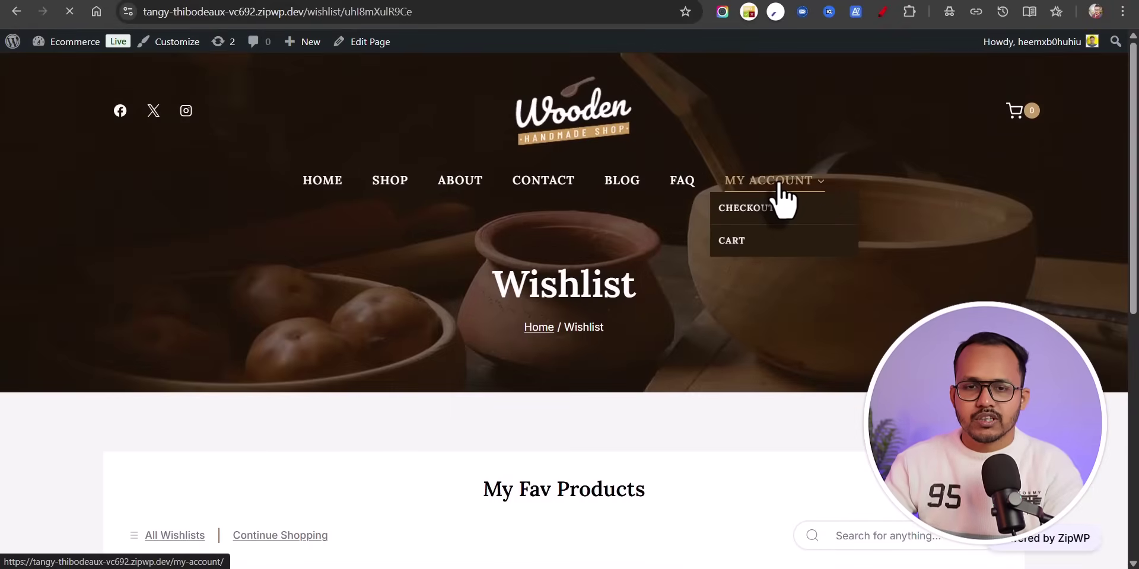
{"action": "left_click", "coordinate": [779, 189]}
{"action": "scroll", "coordinate": [1012, 224], "scroll_direction": "down", "scroll_amount": 6}
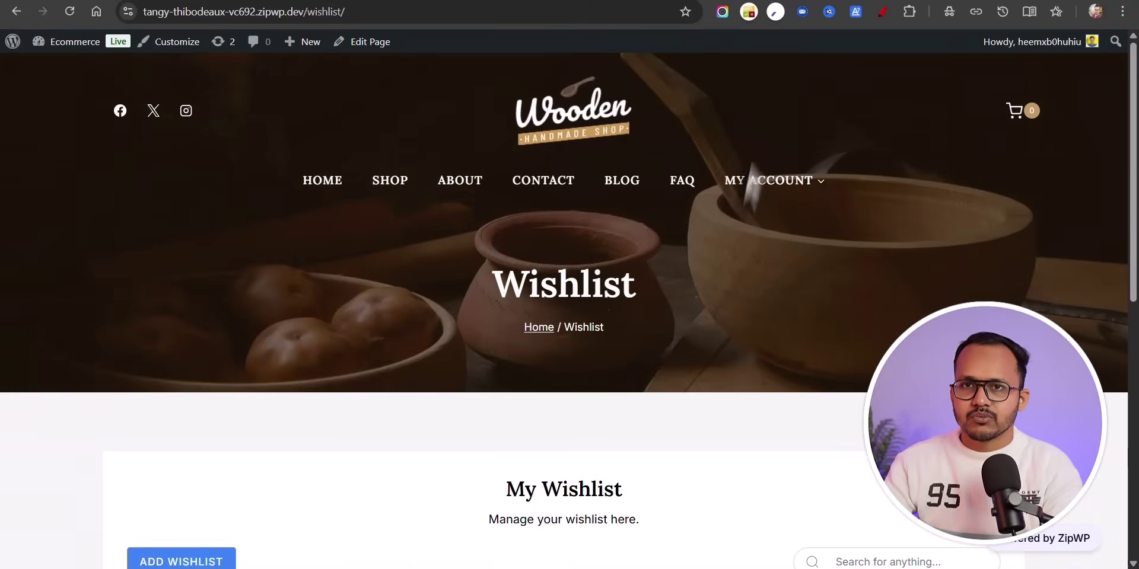
{"action": "mouse_move", "coordinate": [749, 227]}
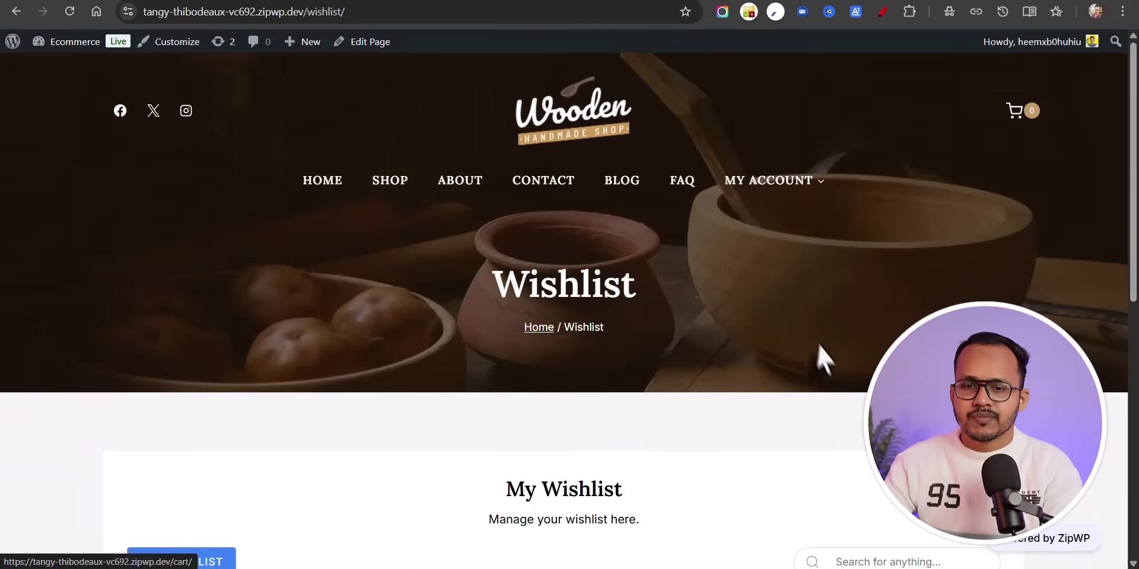
{"action": "scroll", "coordinate": [830, 363], "scroll_direction": "down", "scroll_amount": 5}
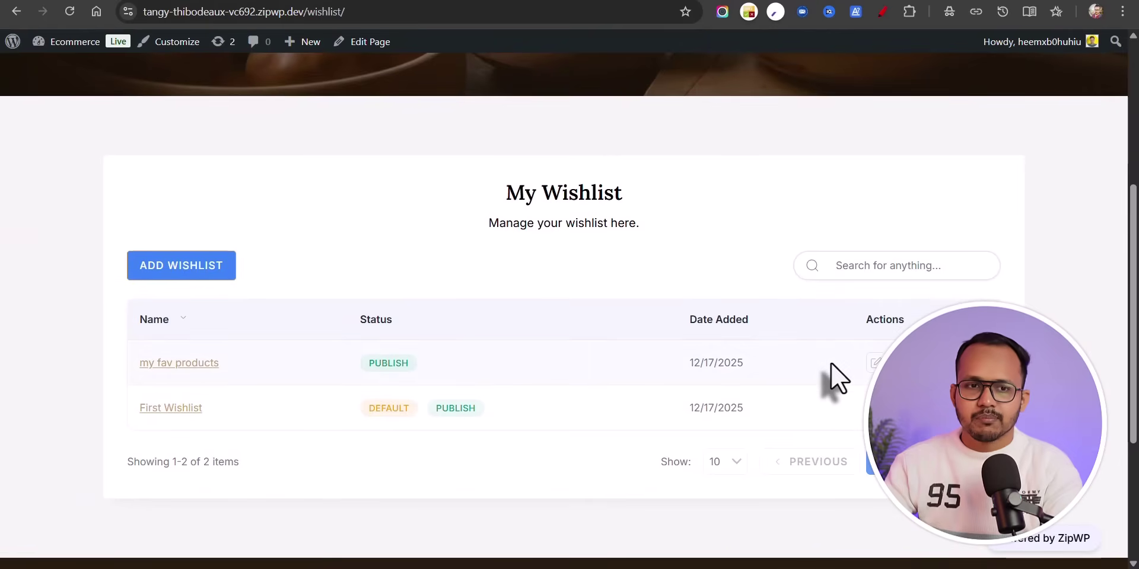
Open the site's WordPress dashboard and view the SaveTo Wishlist Lite page in the WordPress.org plugin directory.
{"action": "scroll", "coordinate": [831, 363], "scroll_direction": "up", "scroll_amount": 5}
{"action": "mouse_move", "coordinate": [67, 42]}
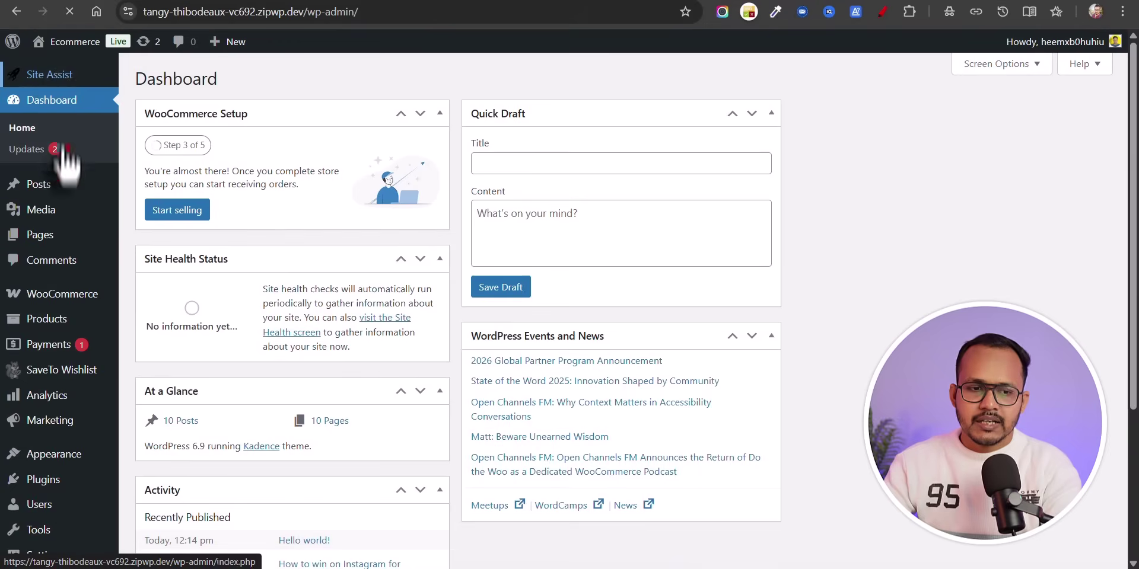
{"action": "mouse_move", "coordinate": [48, 483]}
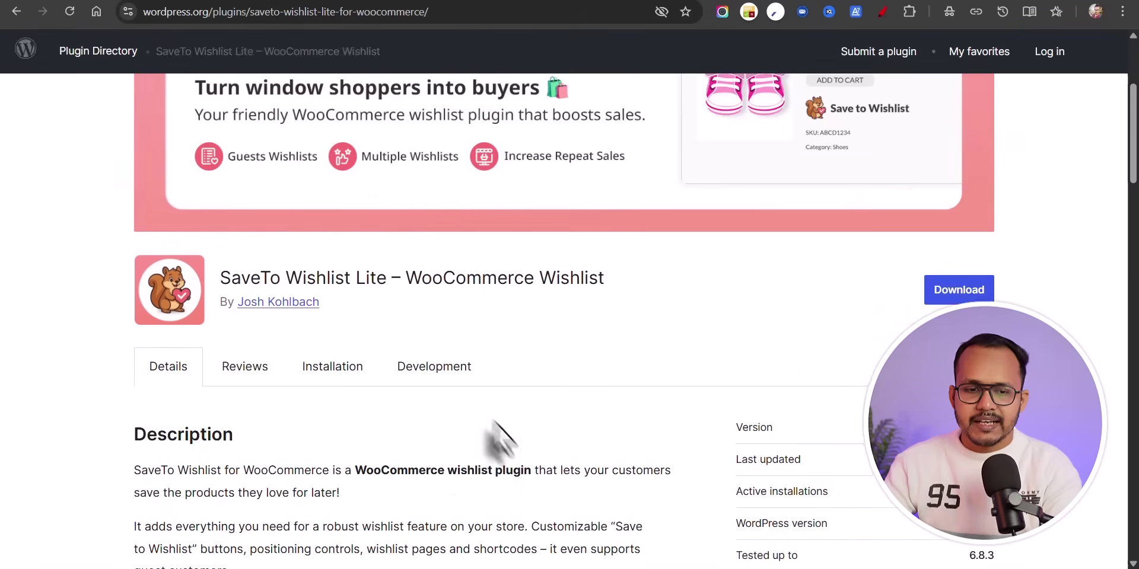
{"action": "scroll", "coordinate": [498, 442], "scroll_direction": "down", "scroll_amount": 5}
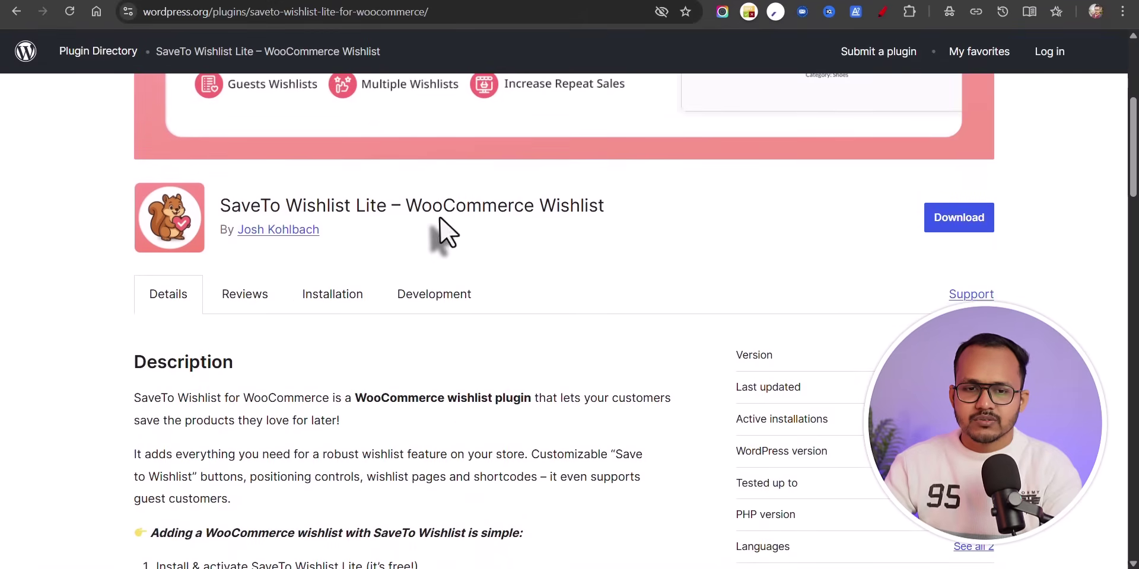
Copy the plugin name SaveTo Wishlist Lite from its directory page and search for it on the site's Add Plugins page.
{"action": "scroll", "coordinate": [417, 256], "scroll_direction": "up", "scroll_amount": 2}
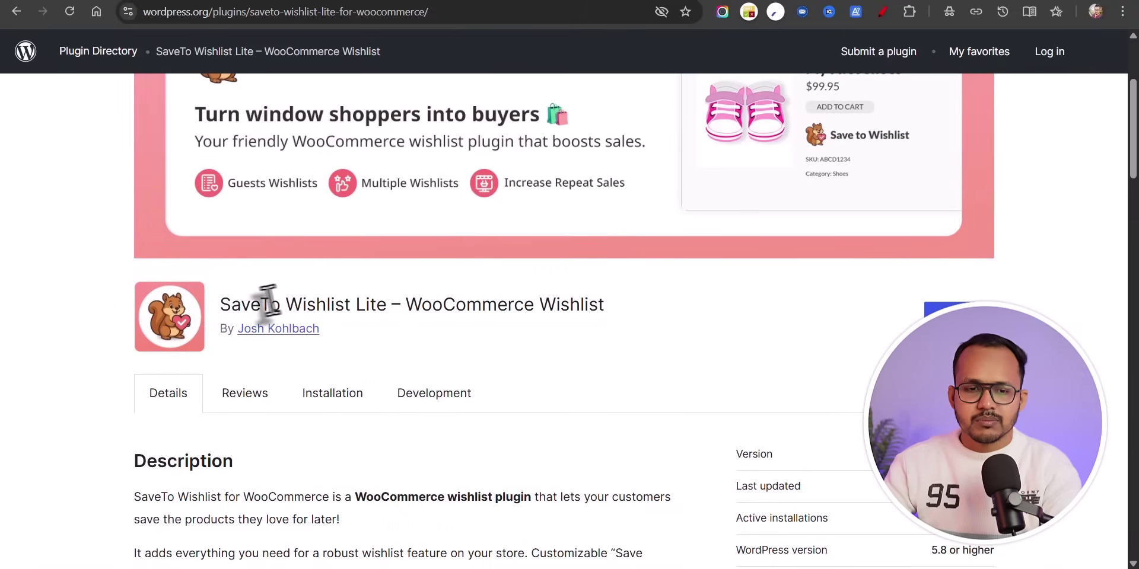
{"action": "left_click_drag", "start_coordinate": [221, 304], "coordinate": [392, 308]}
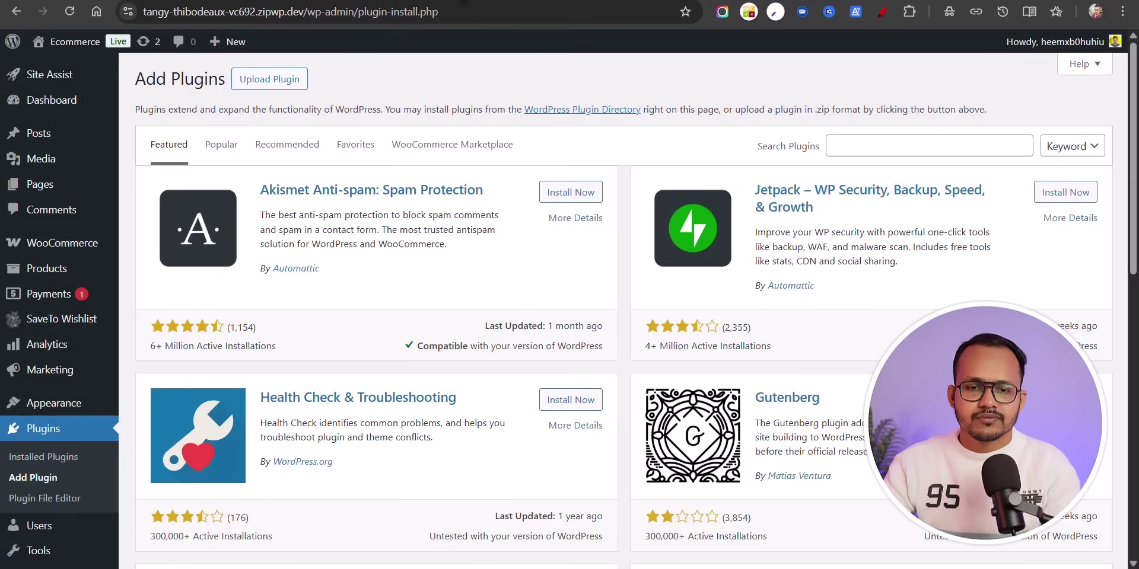
{"action": "left_click", "coordinate": [868, 148]}
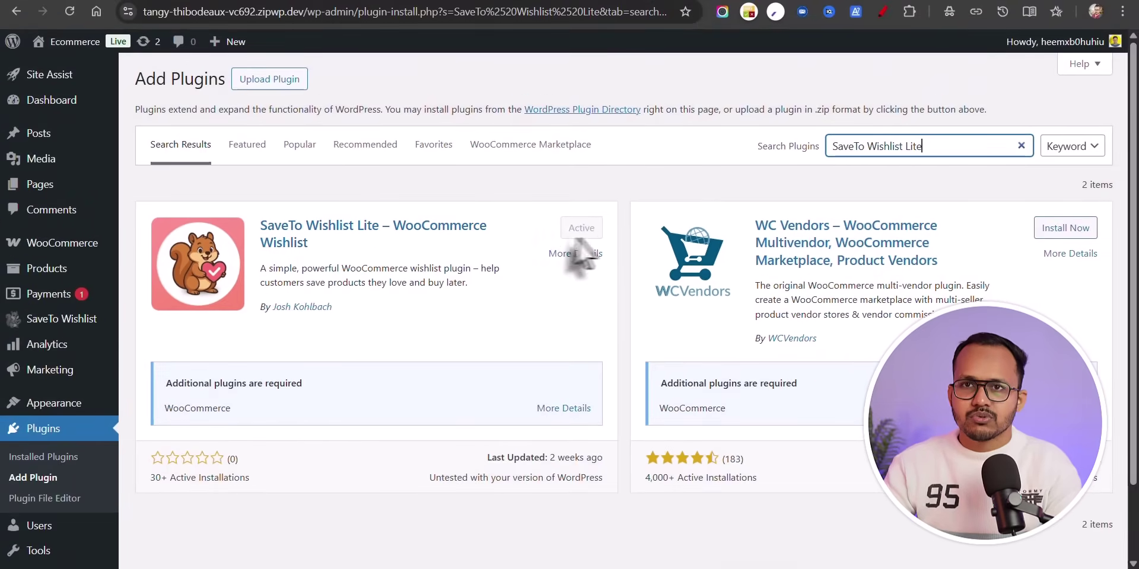
Open the SaveTo Wishlist settings and review the General options, including the pages available for Redirect Page.
{"action": "mouse_move", "coordinate": [57, 325]}
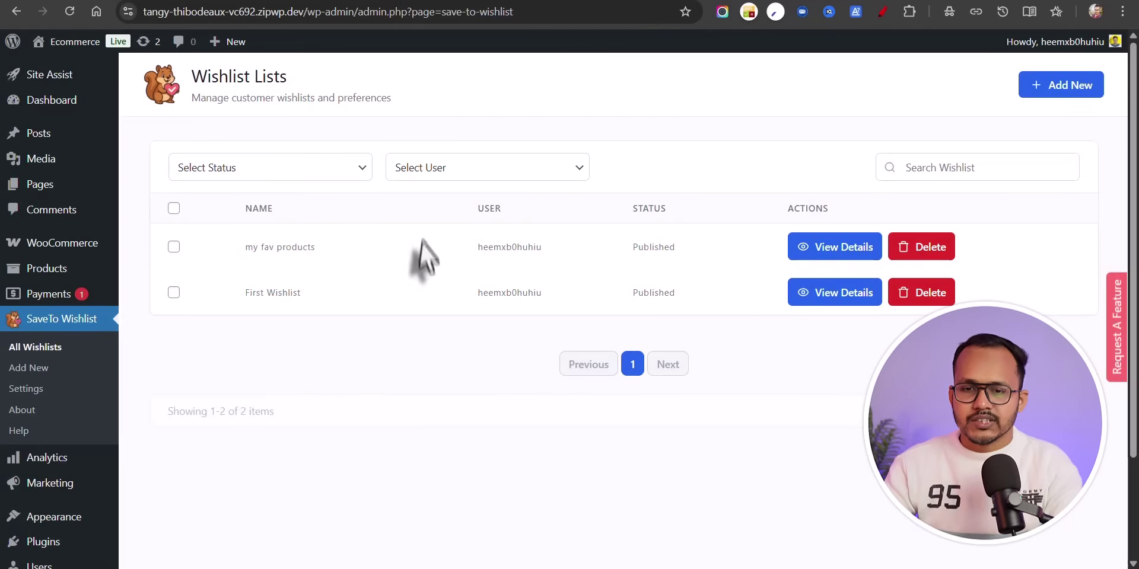
{"action": "left_click", "coordinate": [26, 389]}
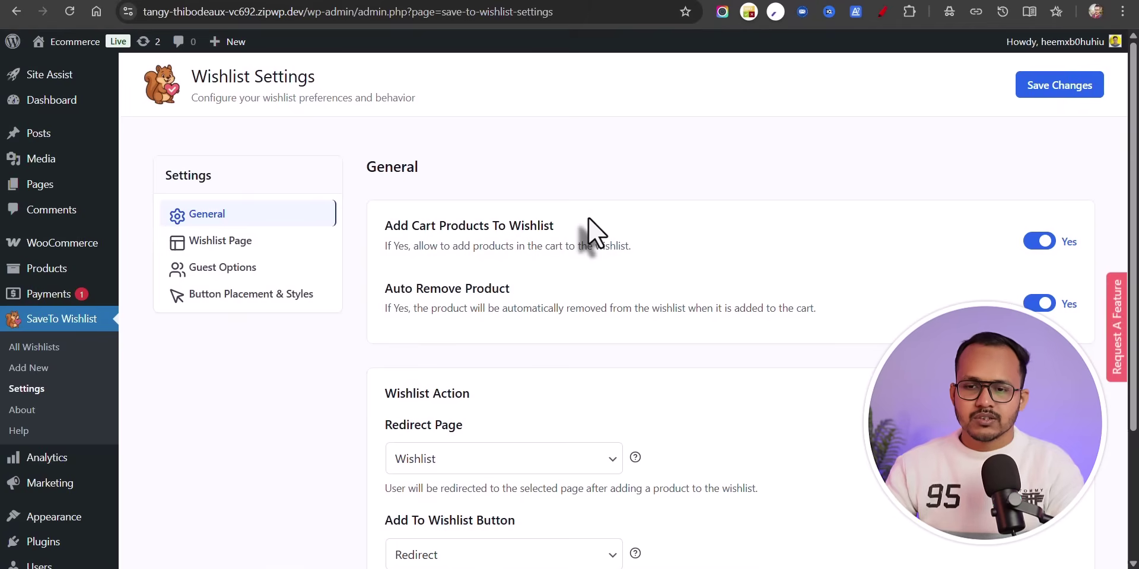
{"action": "scroll", "coordinate": [678, 370], "scroll_direction": "down", "scroll_amount": 3}
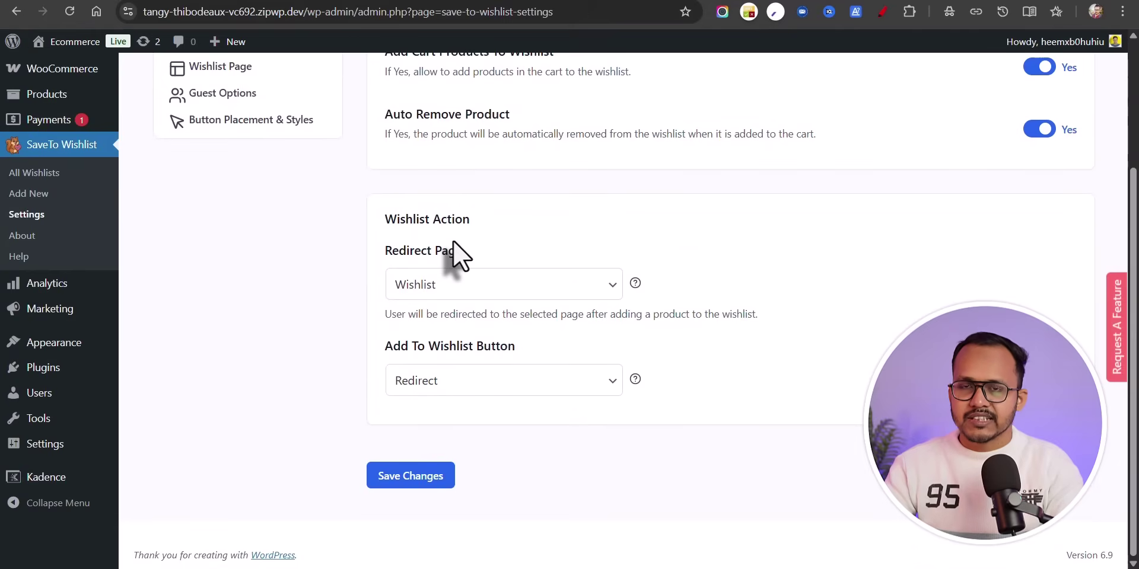
{"action": "left_click", "coordinate": [457, 290]}
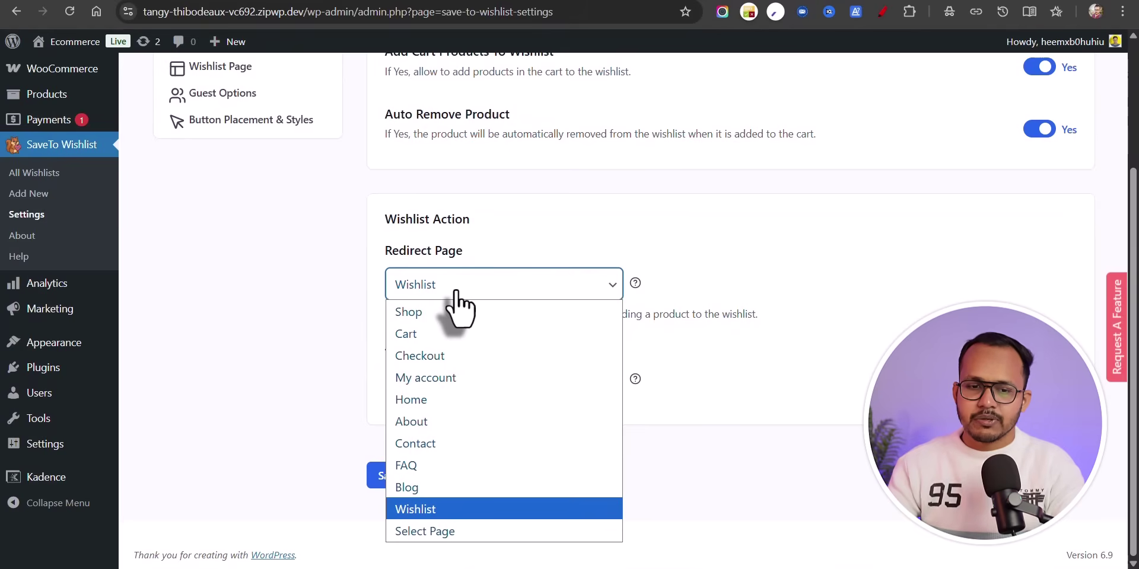
{"action": "left_click", "coordinate": [659, 337]}
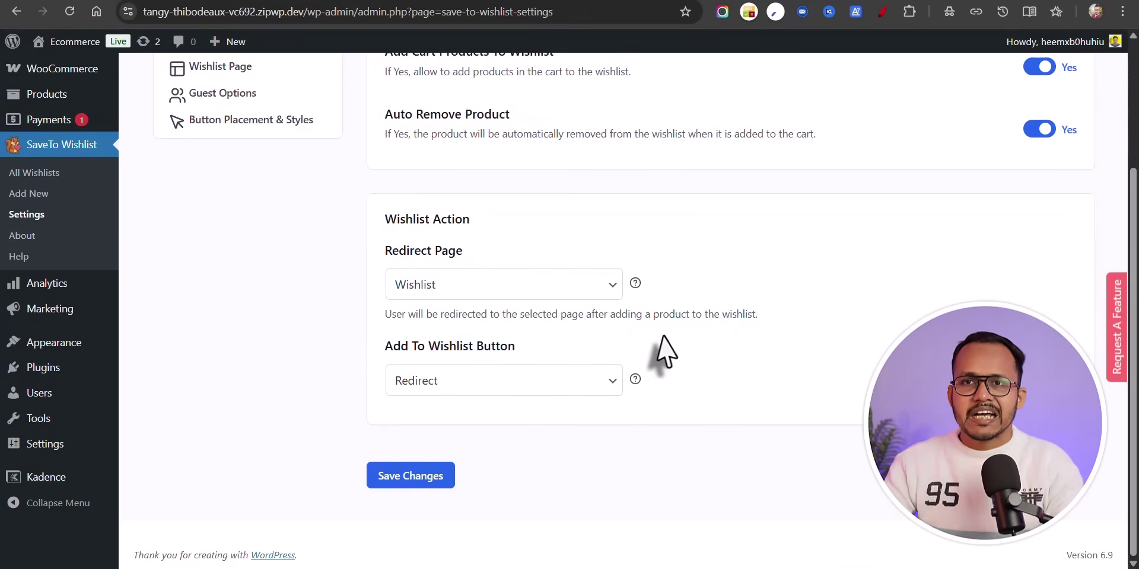
Set the Add To Wishlist Button action to Redirect in the General settings.
{"action": "left_click", "coordinate": [431, 389]}
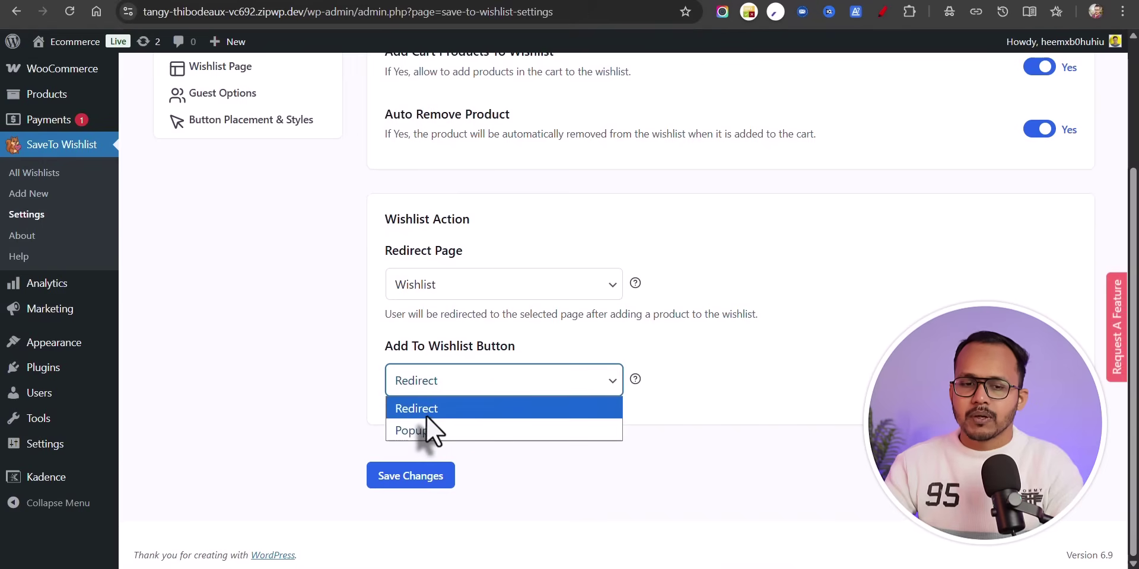
{"action": "left_click", "coordinate": [432, 414]}
{"action": "scroll", "coordinate": [727, 350], "scroll_direction": "up", "scroll_amount": 3}
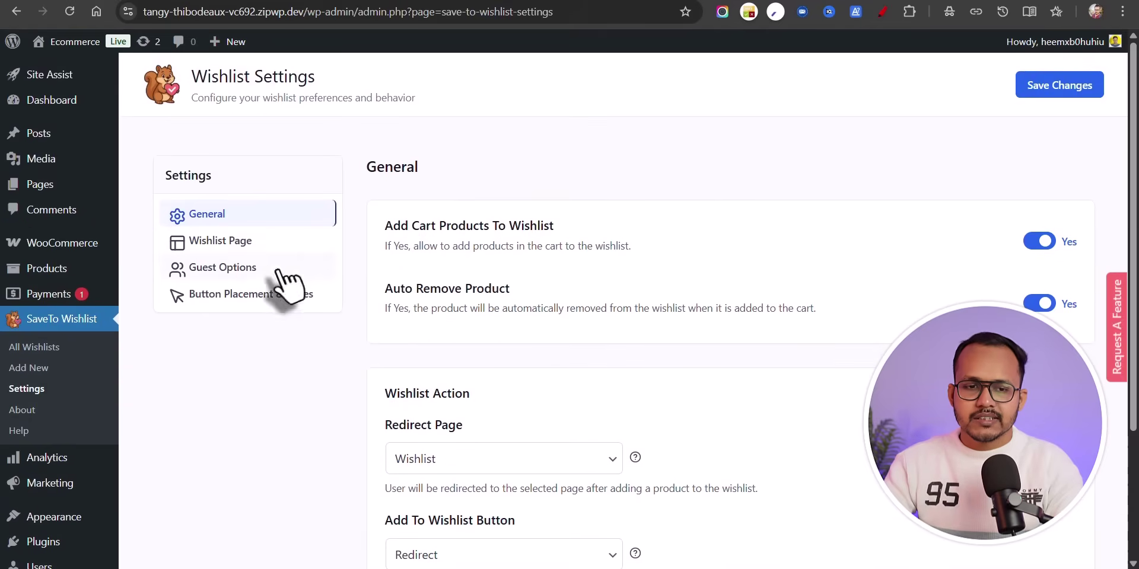
Show the Wishlist Page settings with the Wishlist Title field, and open the storefront in a new browser tab.
{"action": "left_click", "coordinate": [239, 243]}
{"action": "left_click", "coordinate": [494, 261]}
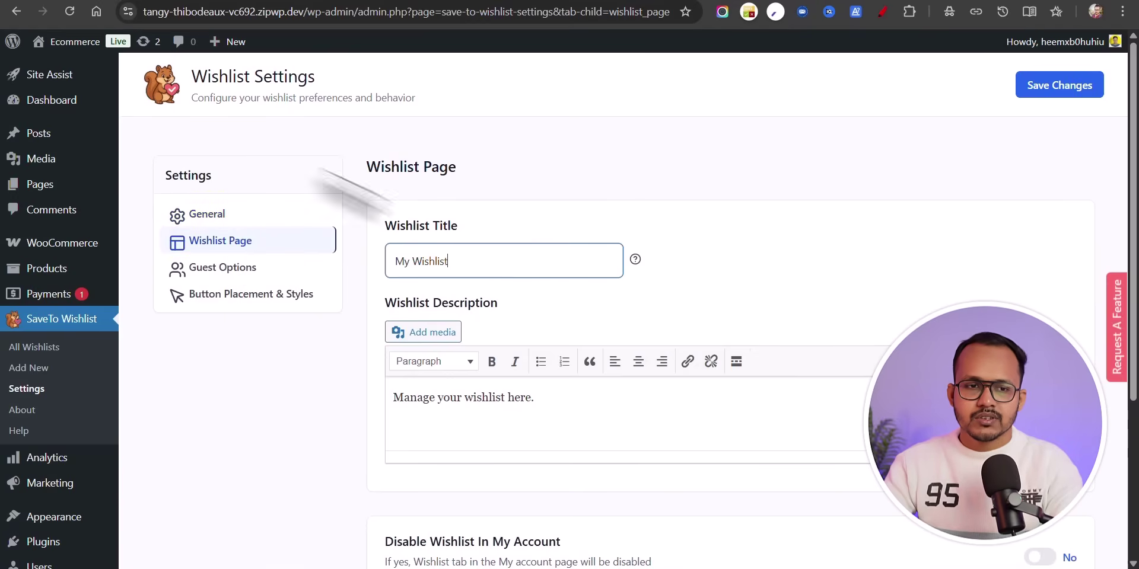
{"action": "right_click", "coordinate": [59, 70]}
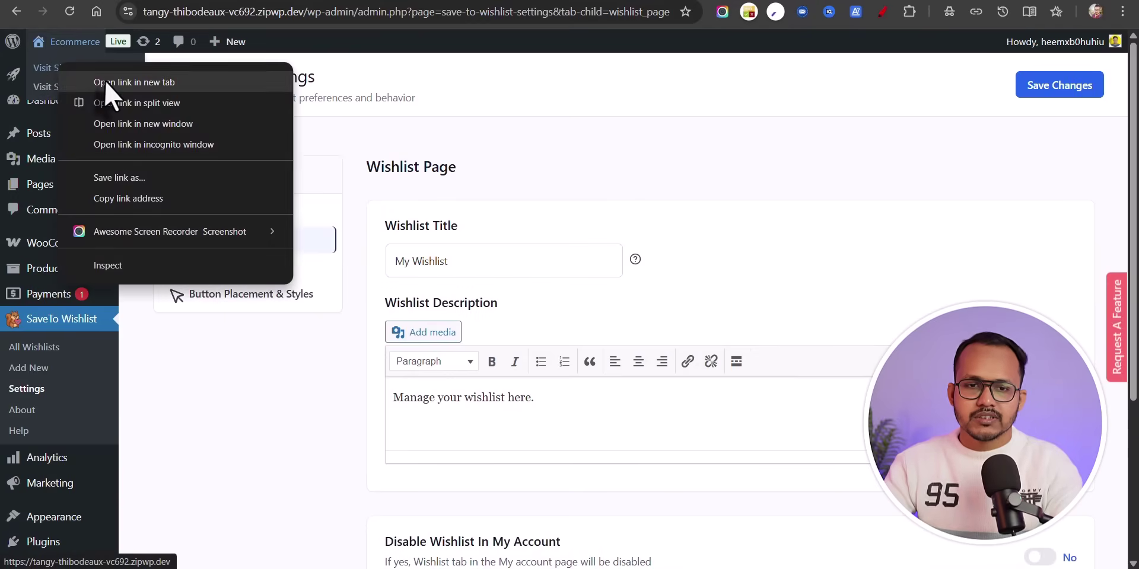
{"action": "left_click", "coordinate": [101, 79]}
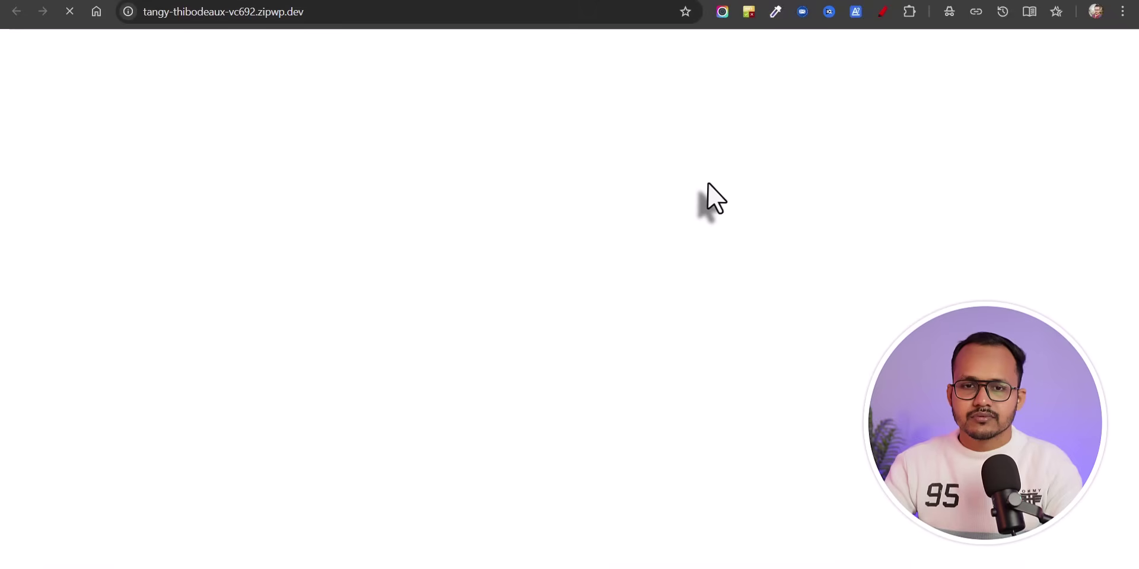
Go to My Account on the storefront, open its Wishlist page and check that page's URL.
{"action": "mouse_move", "coordinate": [723, 190]}
{"action": "left_click", "coordinate": [777, 180]}
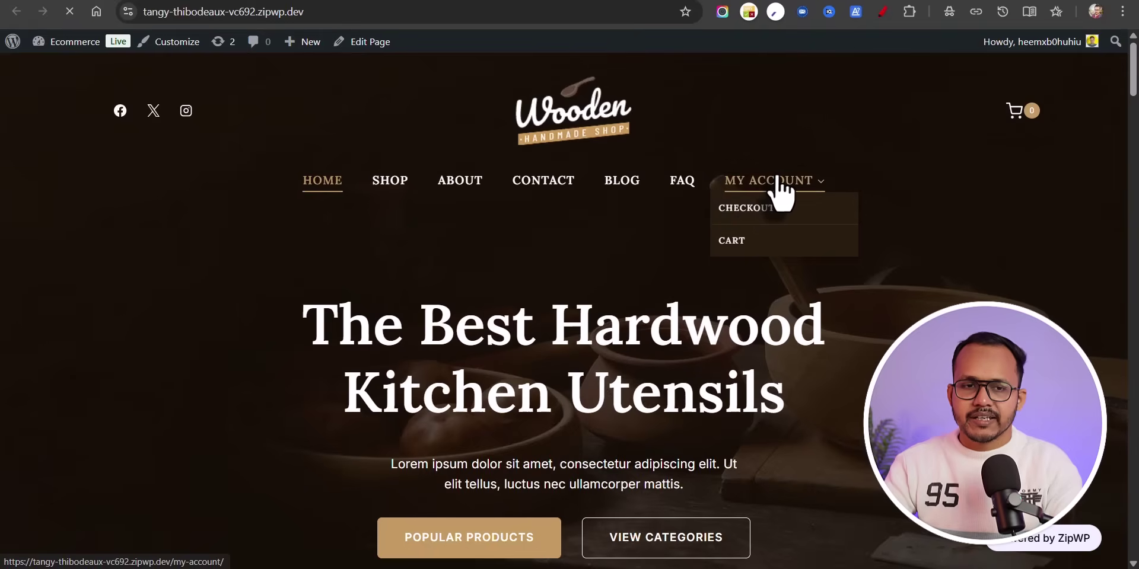
{"action": "scroll", "coordinate": [842, 250], "scroll_direction": "down", "scroll_amount": 5}
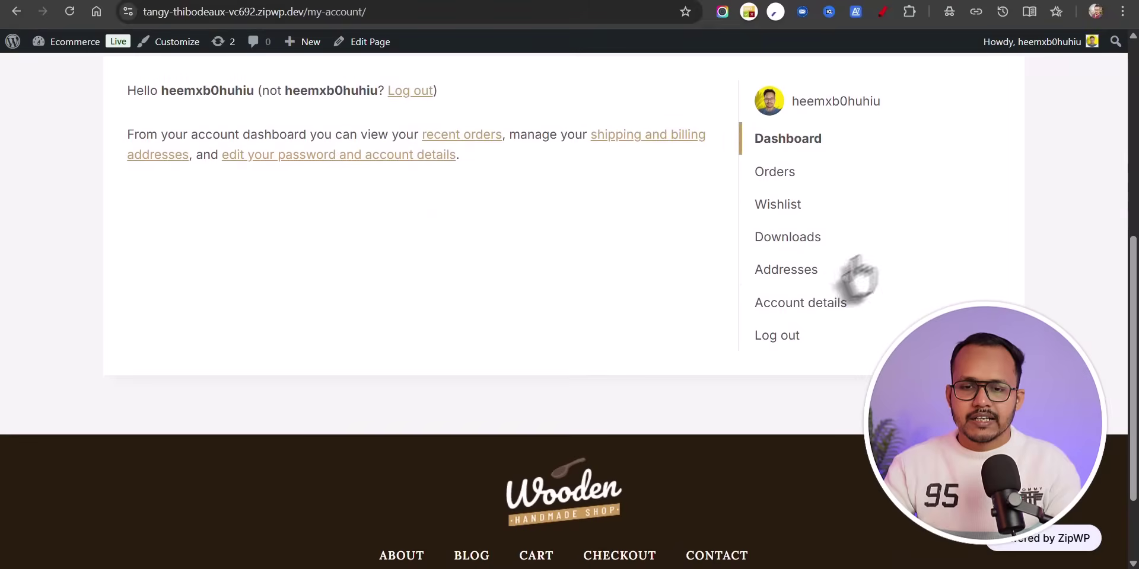
{"action": "left_click", "coordinate": [777, 205]}
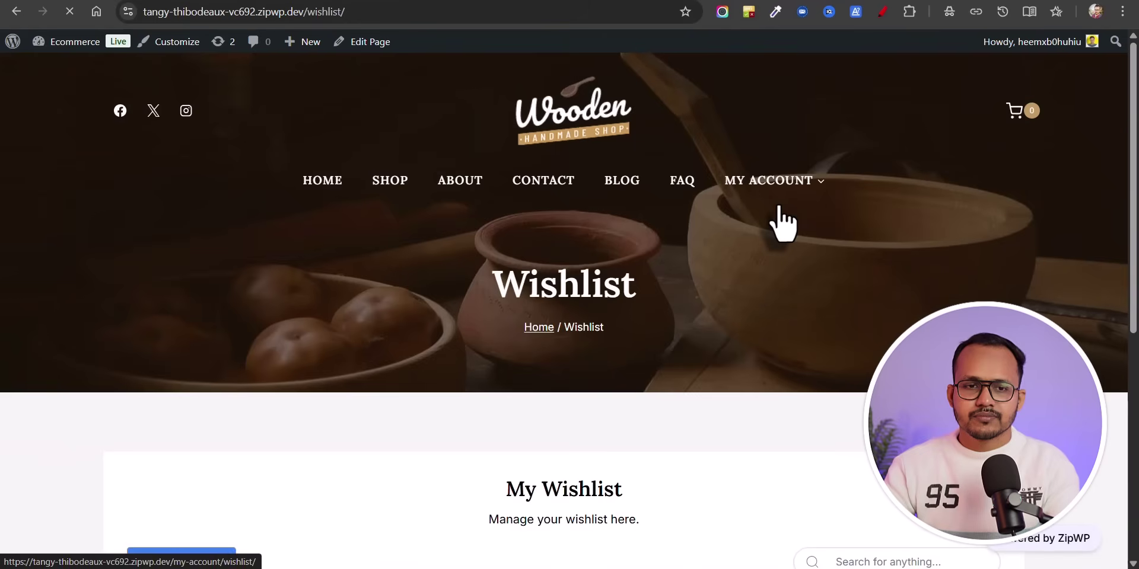
{"action": "left_click", "coordinate": [366, 13]}
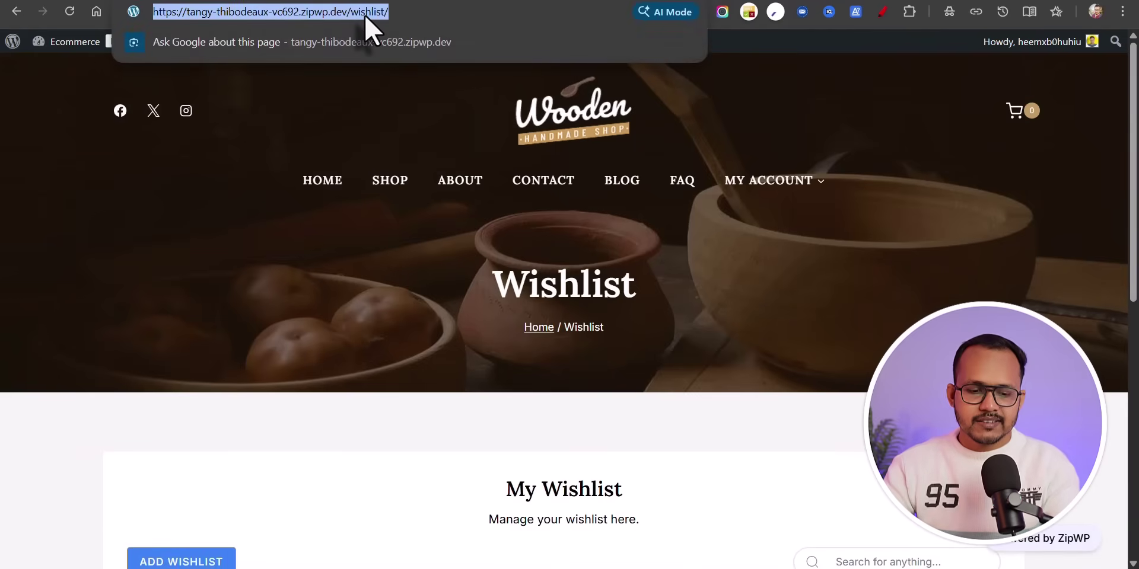
{"action": "left_click", "coordinate": [233, 119]}
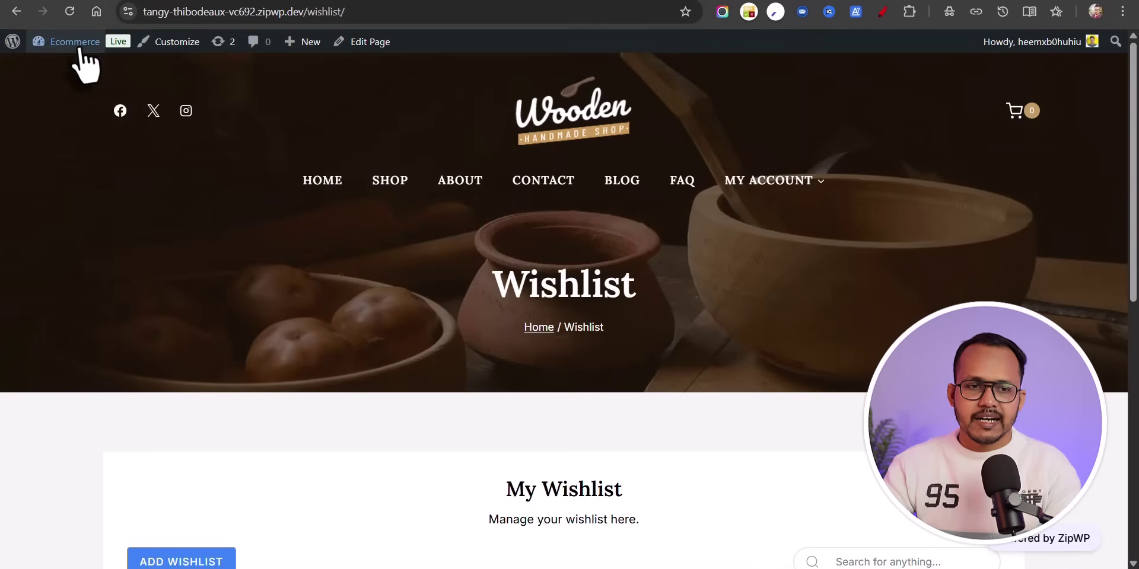
Open the site's menu editor and add the Wishlist page to the Main menu.
{"action": "mouse_move", "coordinate": [68, 42]}
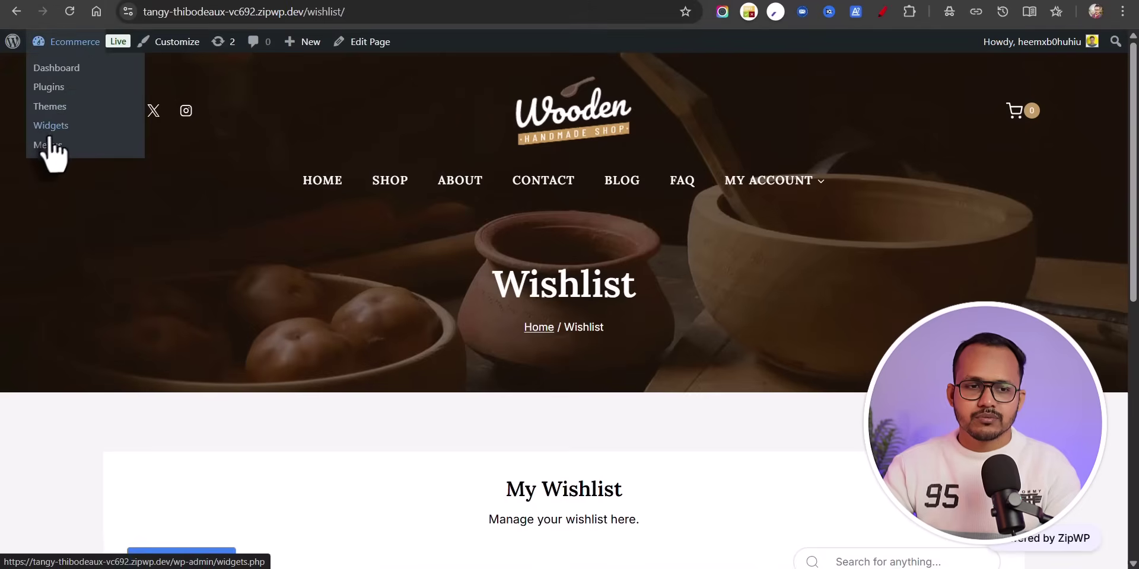
{"action": "left_click", "coordinate": [47, 146]}
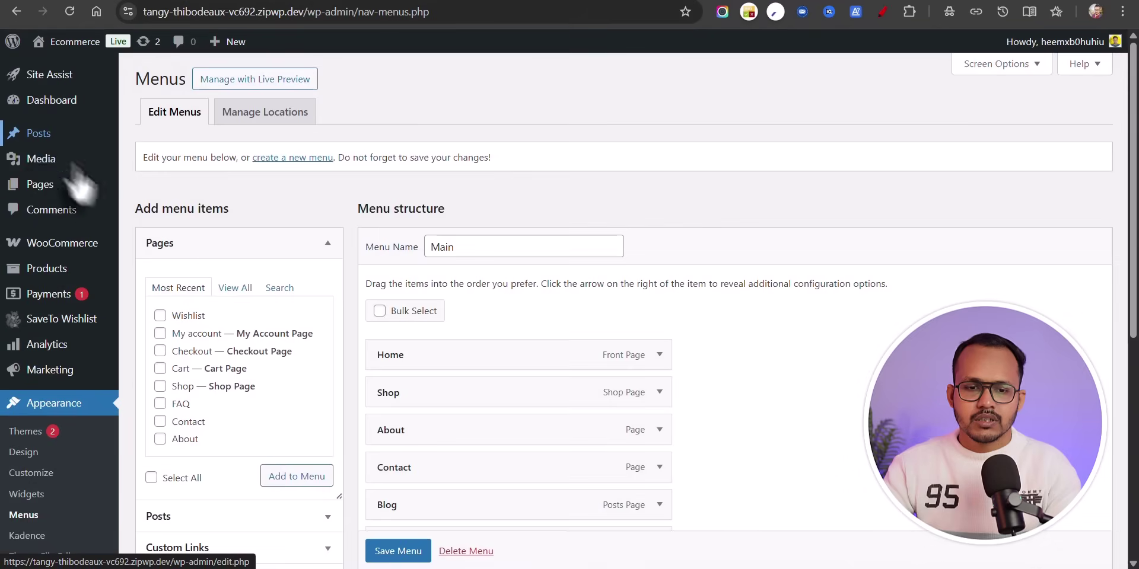
{"action": "scroll", "coordinate": [240, 365], "scroll_direction": "down", "scroll_amount": 5}
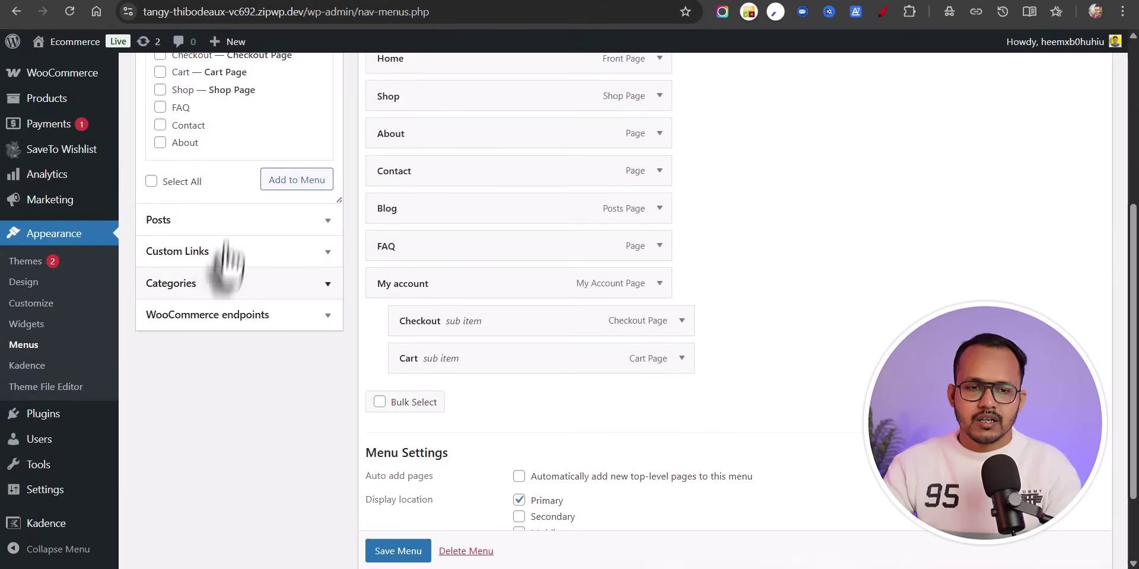
{"action": "scroll", "coordinate": [214, 249], "scroll_direction": "up", "scroll_amount": 3}
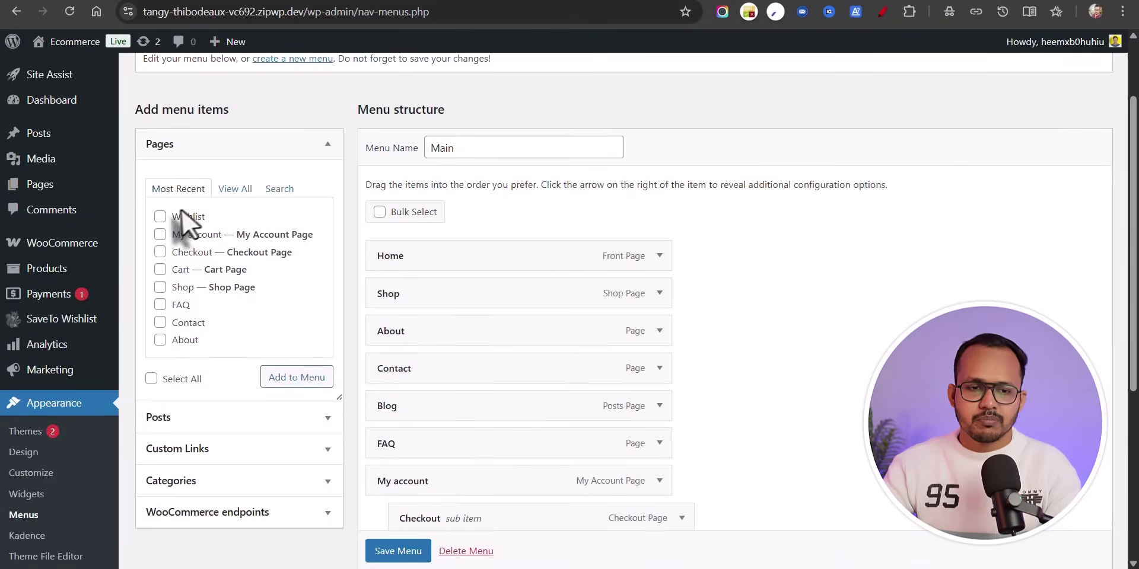
{"action": "left_click", "coordinate": [160, 217]}
{"action": "left_click", "coordinate": [280, 380]}
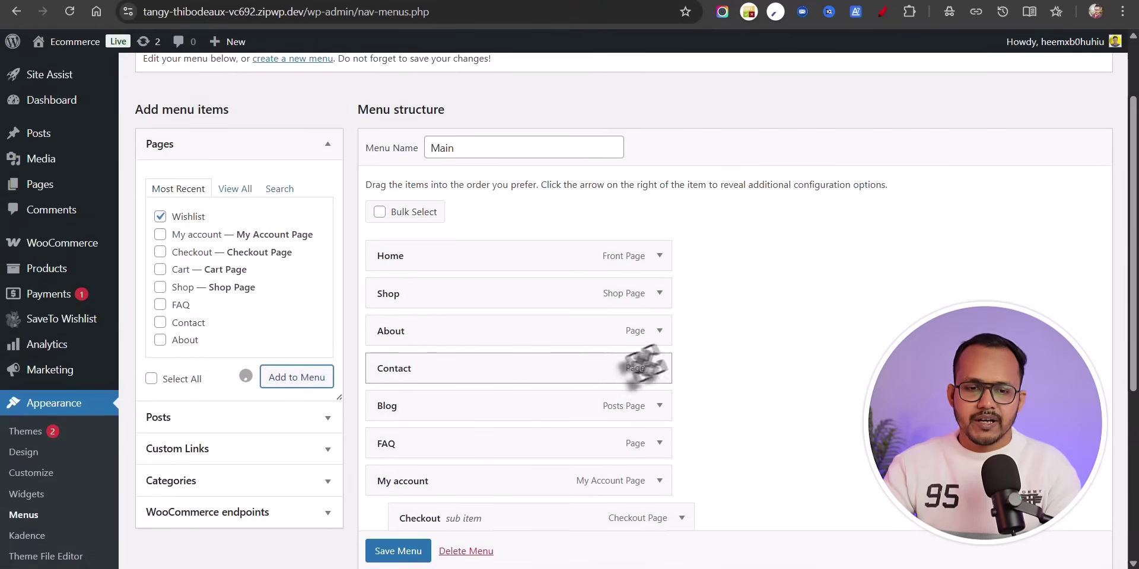
Nest the Wishlist item under My account, after Cart, and save the Main menu.
{"action": "scroll", "coordinate": [781, 374], "scroll_direction": "down", "scroll_amount": 5}
{"action": "left_click_drag", "start_coordinate": [394, 255], "coordinate": [436, 261]}
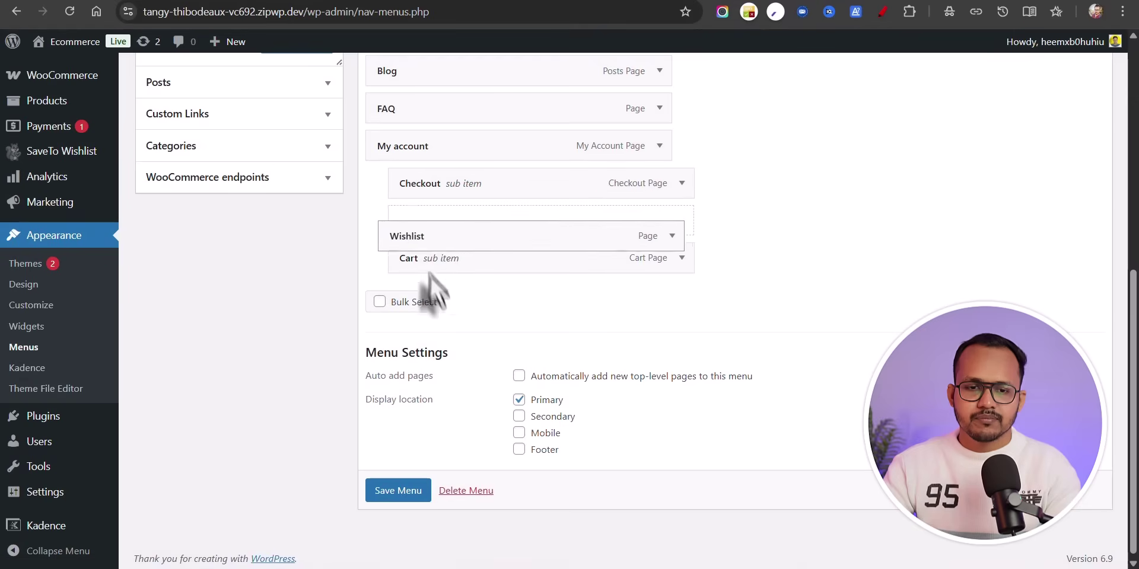
{"action": "left_click", "coordinate": [388, 491]}
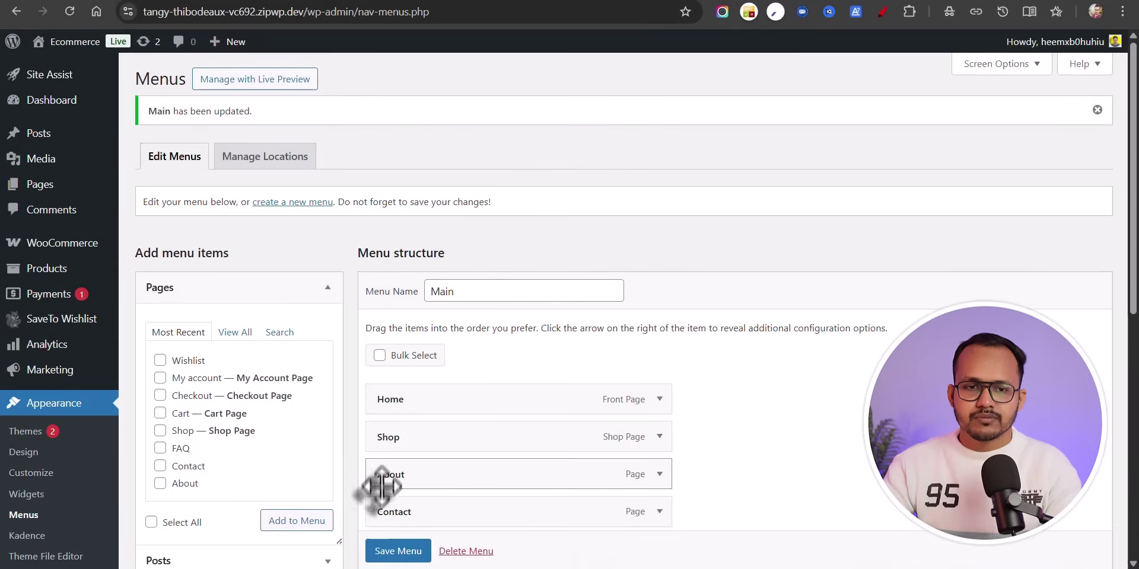
Visit the storefront and open the Wishlist page from the My Account submenu.
{"action": "left_click", "coordinate": [51, 67]}
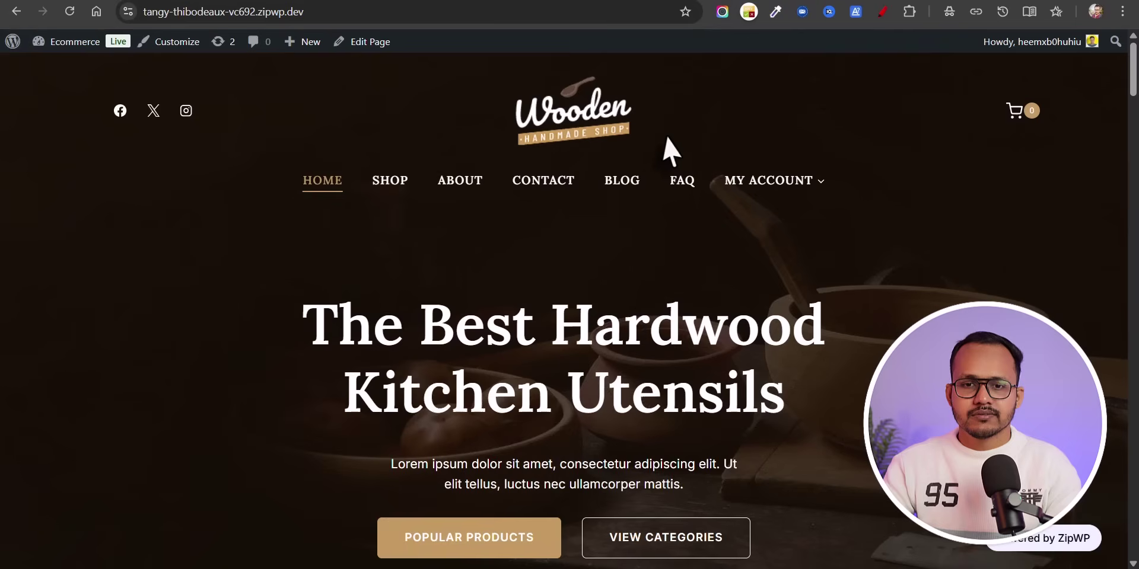
{"action": "mouse_move", "coordinate": [771, 180]}
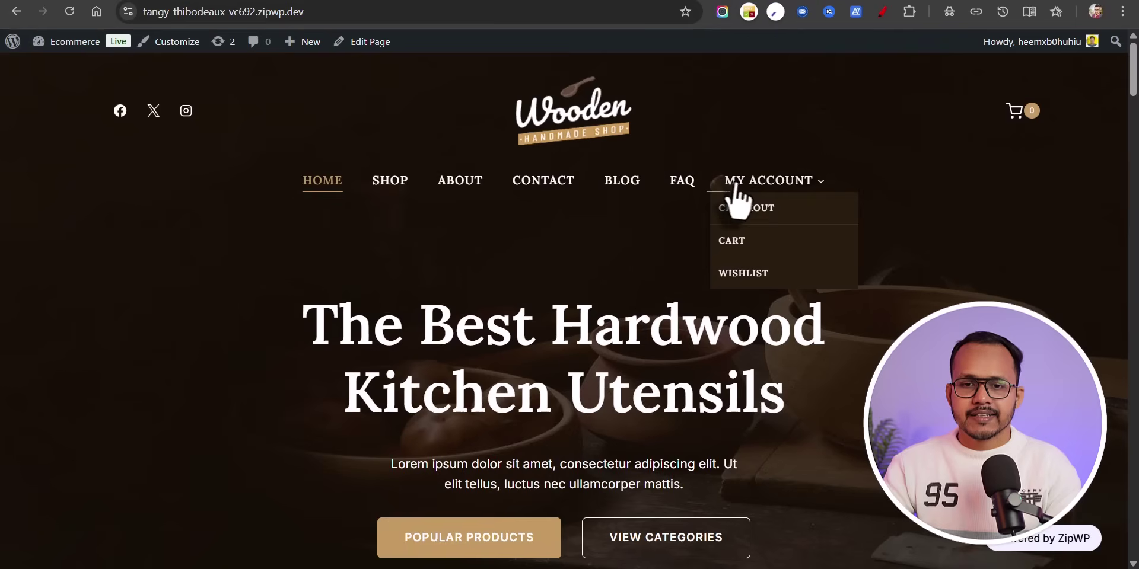
{"action": "left_click", "coordinate": [746, 274]}
{"action": "scroll", "coordinate": [745, 287], "scroll_direction": "down", "scroll_amount": 5}
Compare the storefront wishlist page's heading and description with the Wishlist Title and Wishlist Description fields in the plugin settings.
{"action": "left_click_drag", "start_coordinate": [525, 193], "coordinate": [504, 194]}
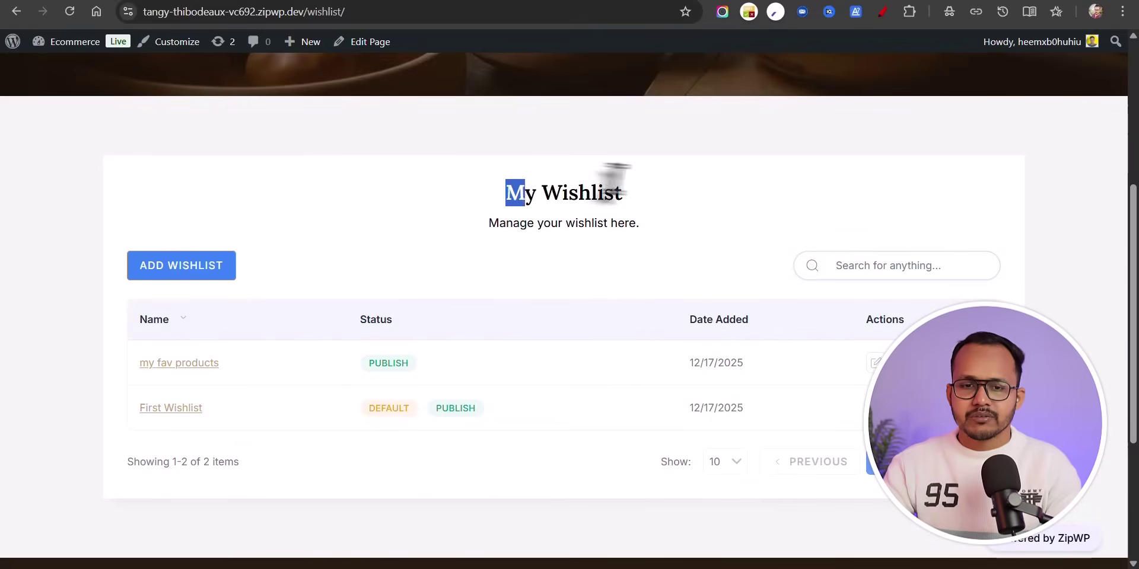
{"action": "left_click_drag", "start_coordinate": [613, 181], "coordinate": [623, 194]}
{"action": "left_click", "coordinate": [506, 236]}
{"action": "left_click_drag", "start_coordinate": [488, 224], "coordinate": [641, 241]}
{"action": "left_click", "coordinate": [640, 243]}
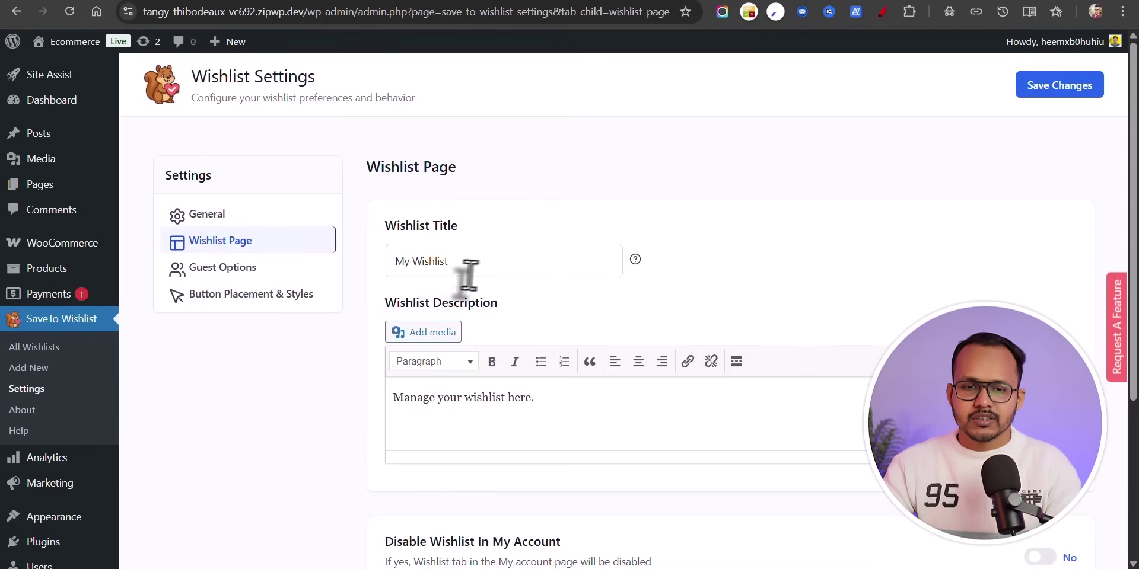
{"action": "double_click", "coordinate": [499, 263]}
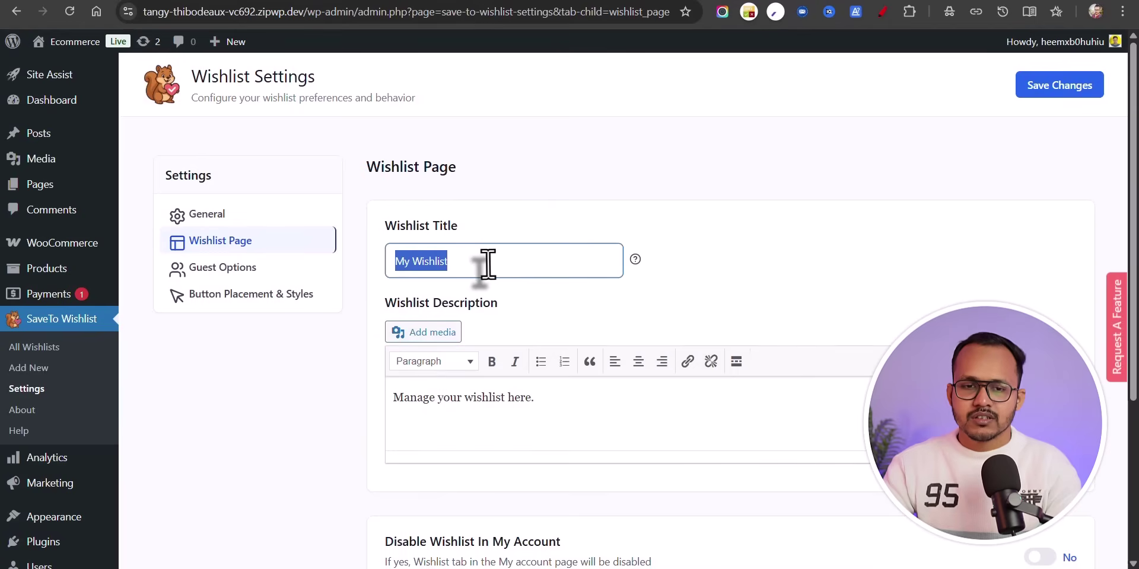
{"action": "left_click", "coordinate": [487, 262]}
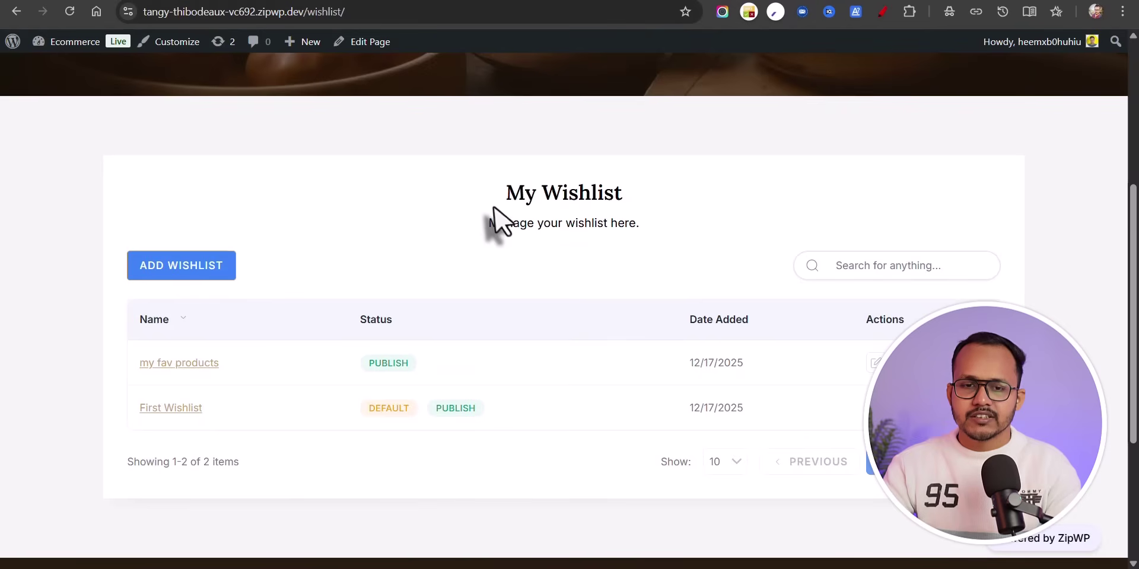
{"action": "left_click_drag", "start_coordinate": [501, 193], "coordinate": [644, 211]}
{"action": "double_click", "coordinate": [557, 220]}
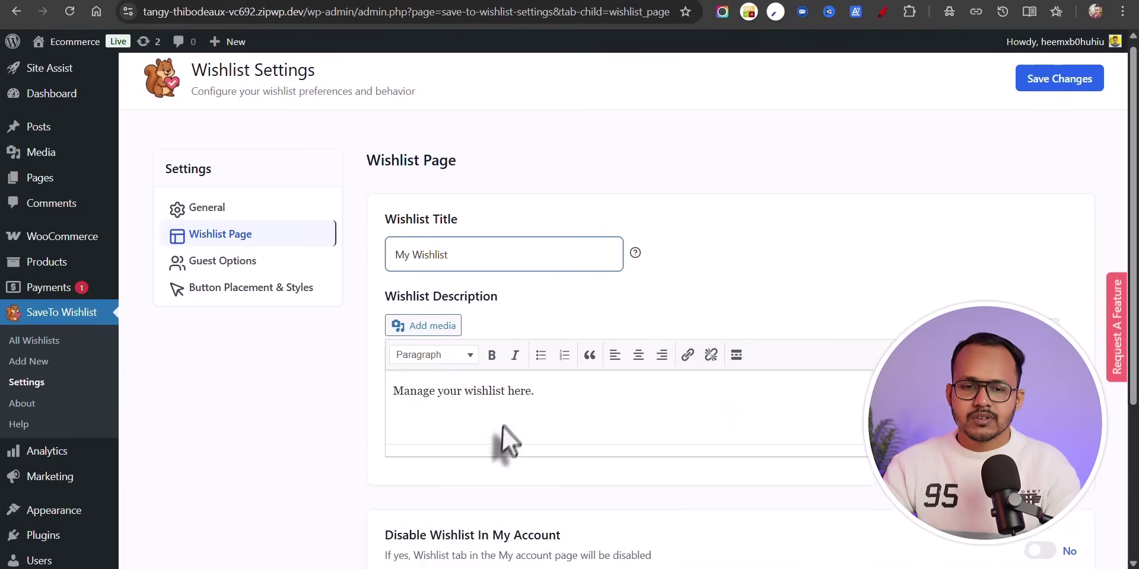
Review the My Account and multiple-wishlist options in the Wishlist Page settings, and open the Guest Options.
{"action": "scroll", "coordinate": [515, 401], "scroll_direction": "down", "scroll_amount": 5}
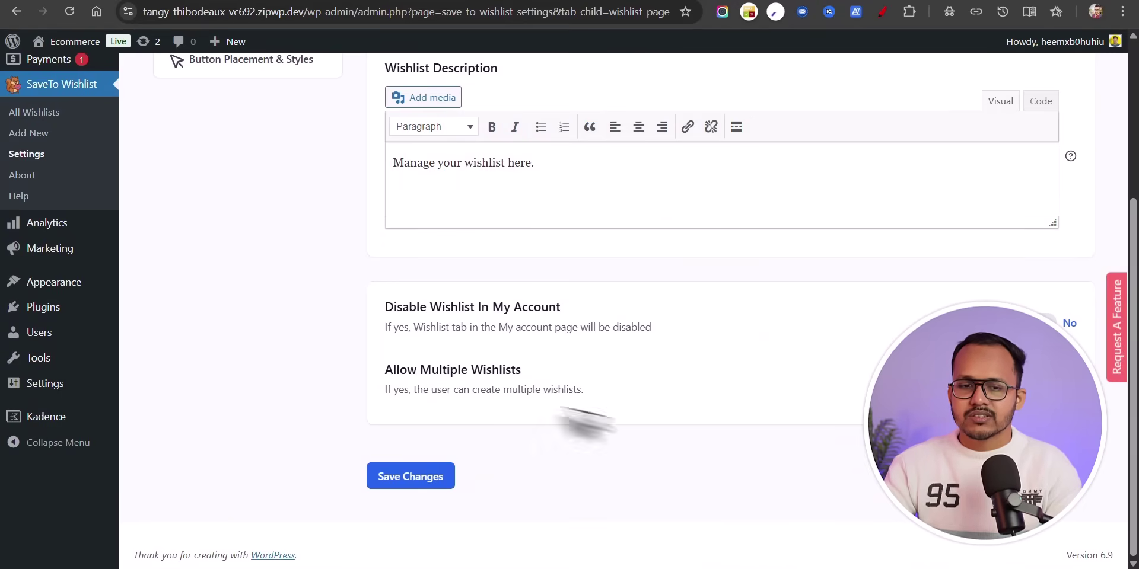
{"action": "scroll", "coordinate": [631, 412], "scroll_direction": "up", "scroll_amount": 4}
{"action": "left_click", "coordinate": [219, 273]}
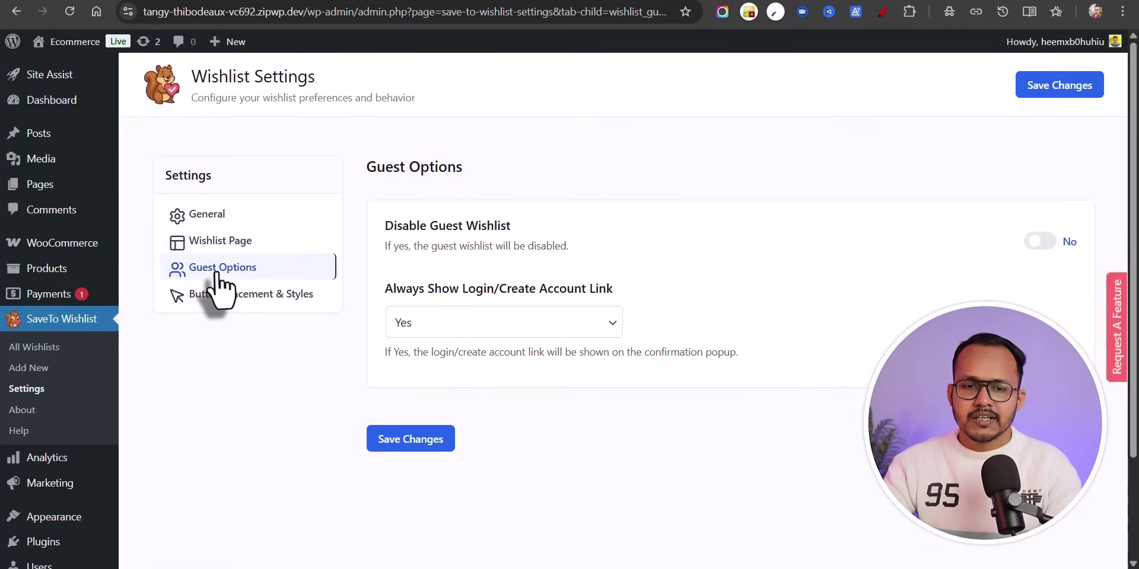
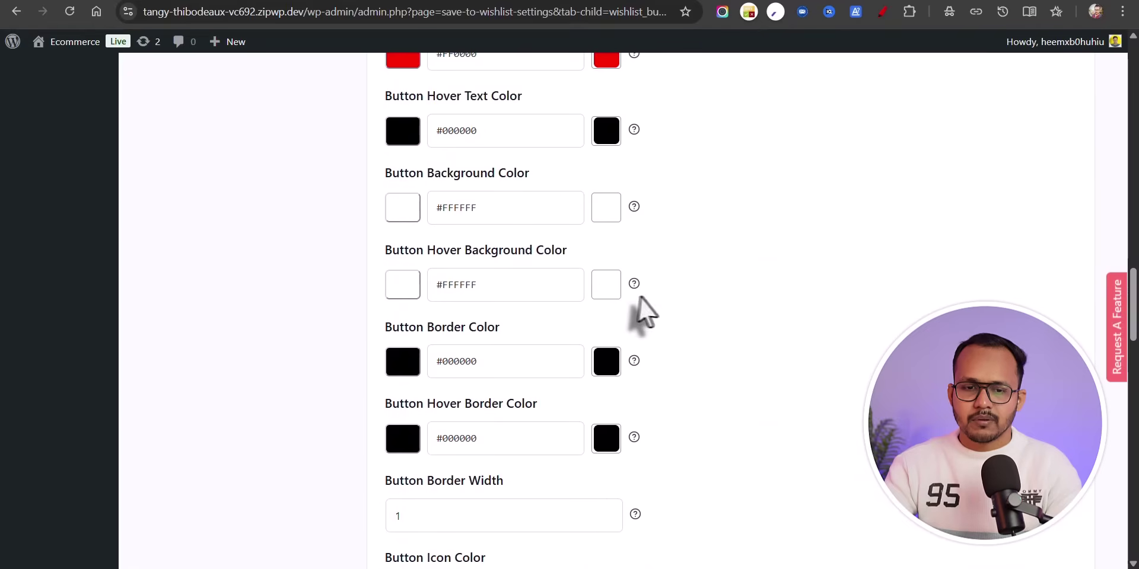
Set the Shop Page wishlist button placement to Top Left of the Product Image.
{"action": "scroll", "coordinate": [602, 294], "scroll_direction": "down", "scroll_amount": 5}
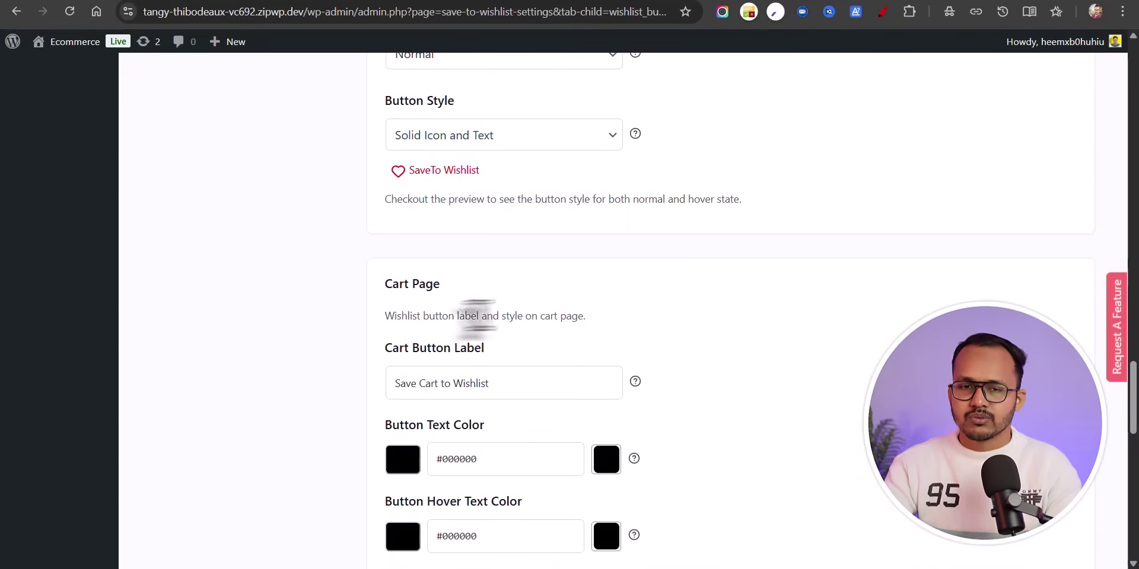
{"action": "scroll", "coordinate": [724, 291], "scroll_direction": "up", "scroll_amount": 12}
{"action": "scroll", "coordinate": [712, 279], "scroll_direction": "up", "scroll_amount": 5}
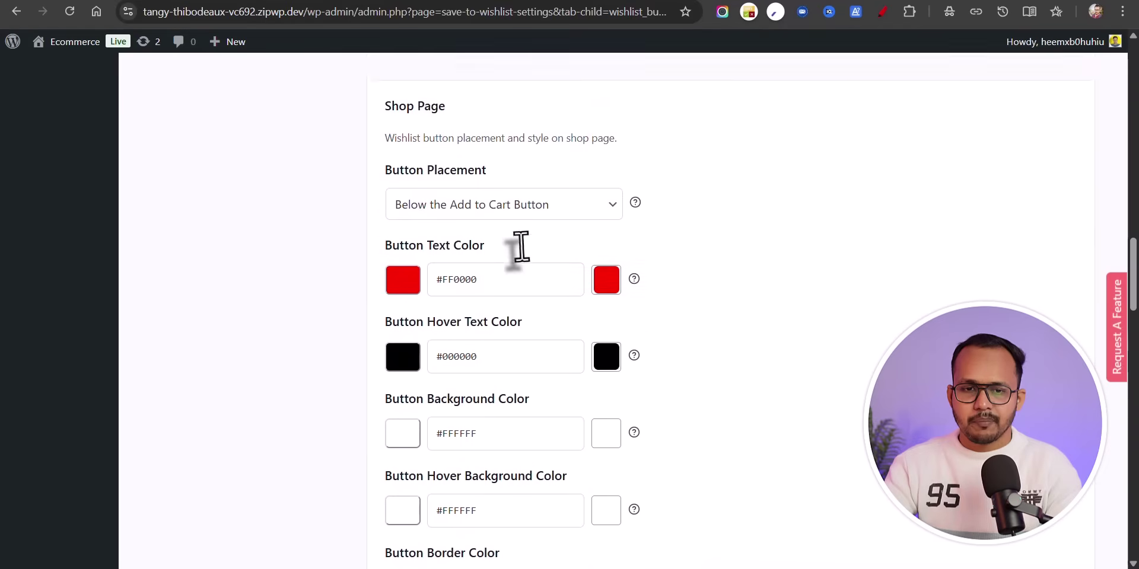
{"action": "left_click", "coordinate": [475, 275]}
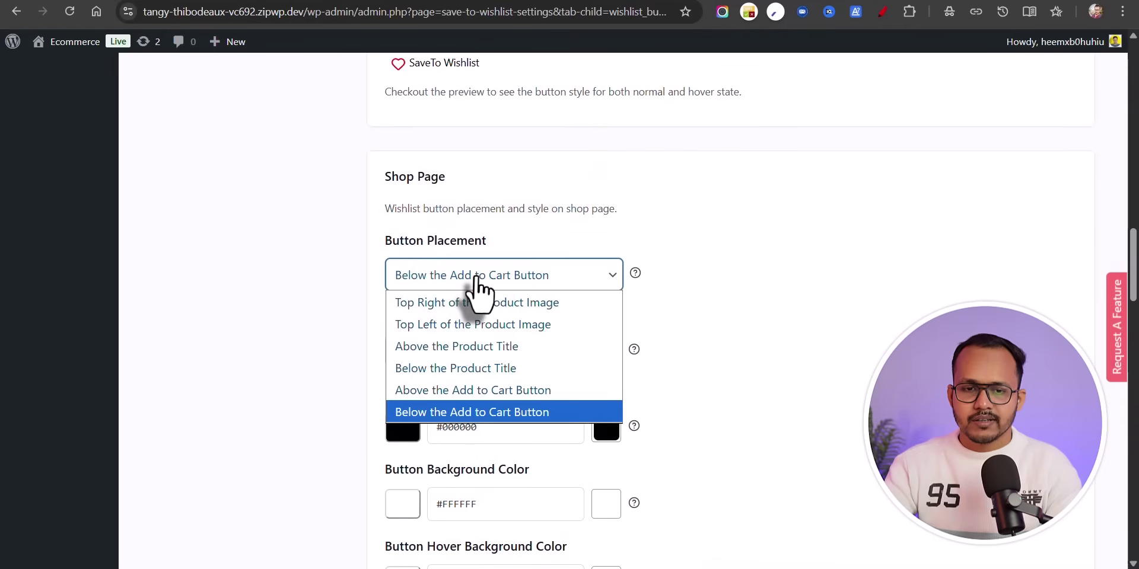
{"action": "left_click", "coordinate": [486, 331]}
Try the Icon Only, Icon and Text, and Icon and Text Pill styles for the Shop Page wishlist button.
{"action": "scroll", "coordinate": [732, 356], "scroll_direction": "down", "scroll_amount": 8}
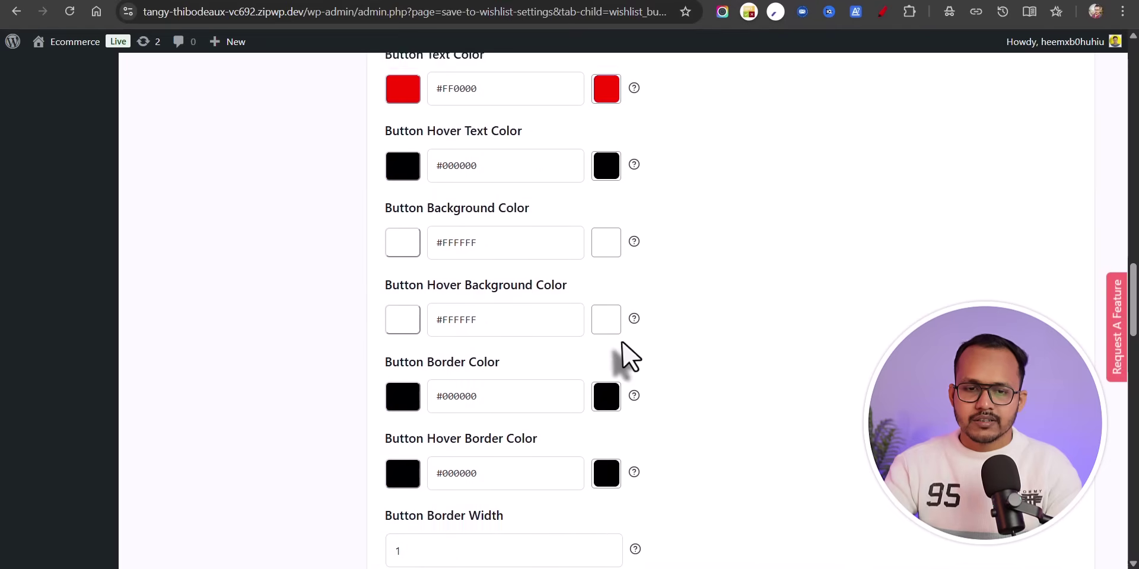
{"action": "scroll", "coordinate": [590, 342], "scroll_direction": "down", "scroll_amount": 3}
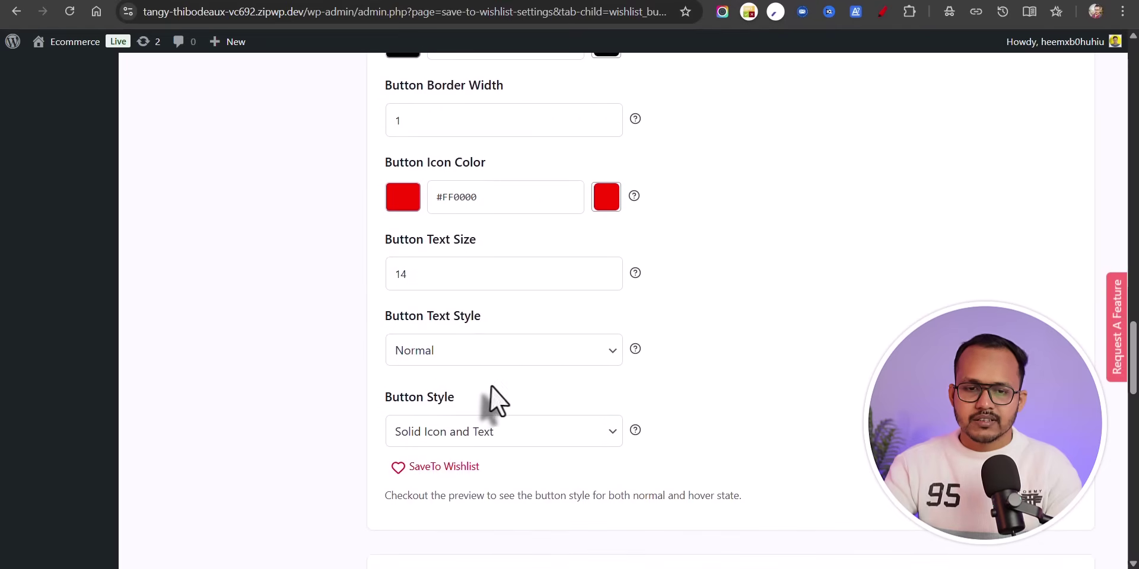
{"action": "scroll", "coordinate": [491, 386], "scroll_direction": "down", "scroll_amount": 2}
{"action": "left_click", "coordinate": [475, 334]}
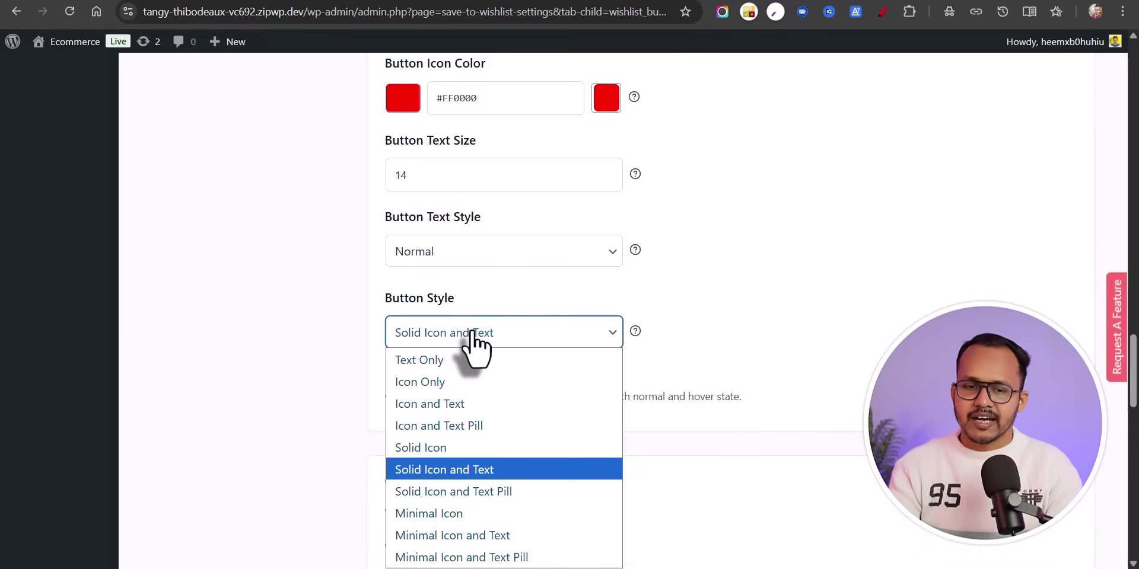
{"action": "left_click", "coordinate": [453, 382]}
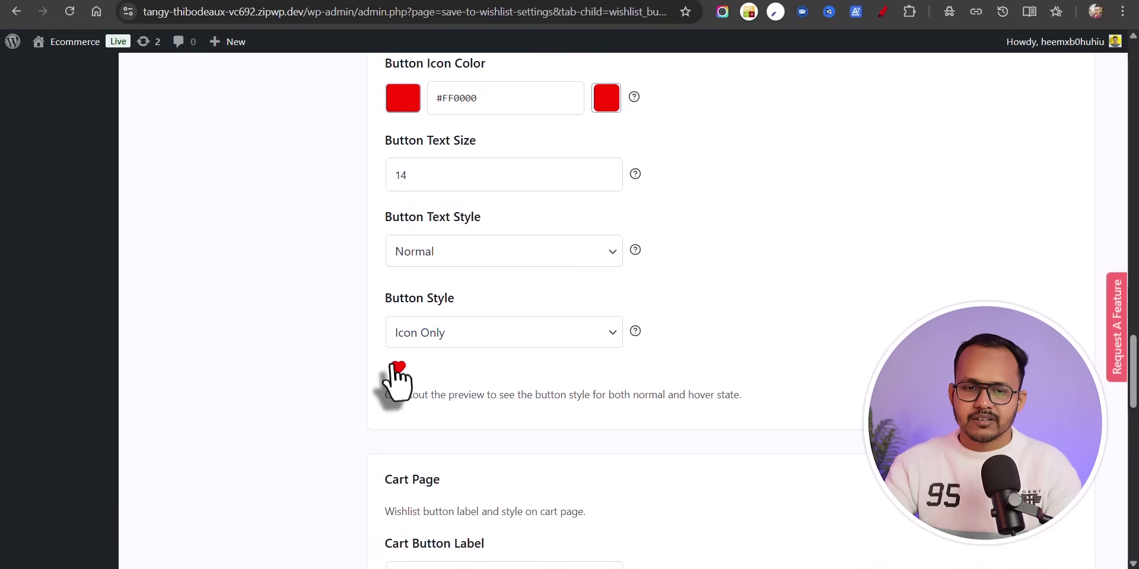
{"action": "left_click", "coordinate": [472, 337]}
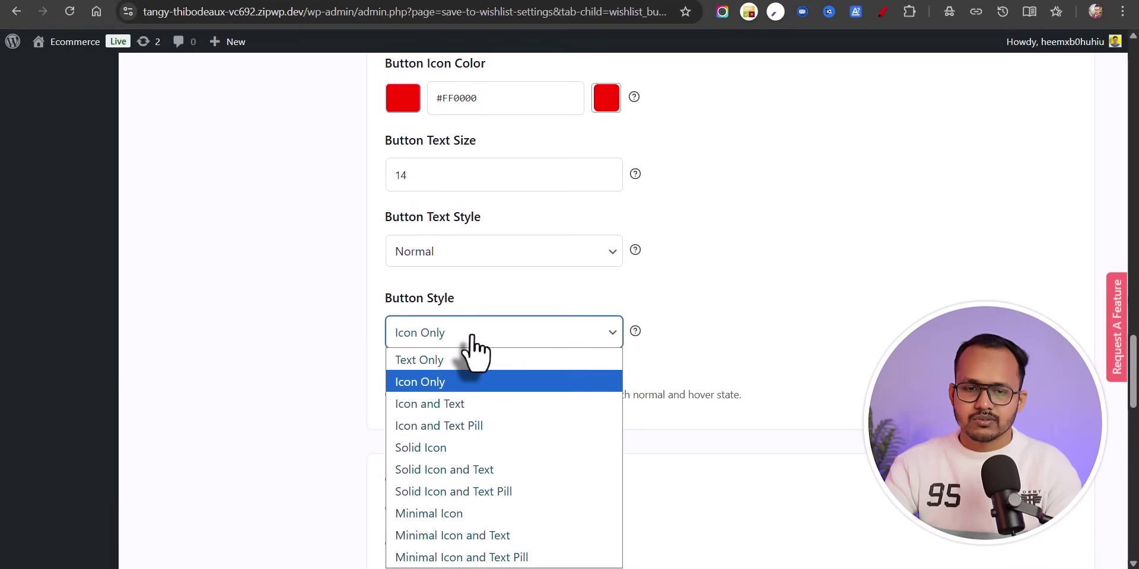
{"action": "left_click", "coordinate": [453, 401]}
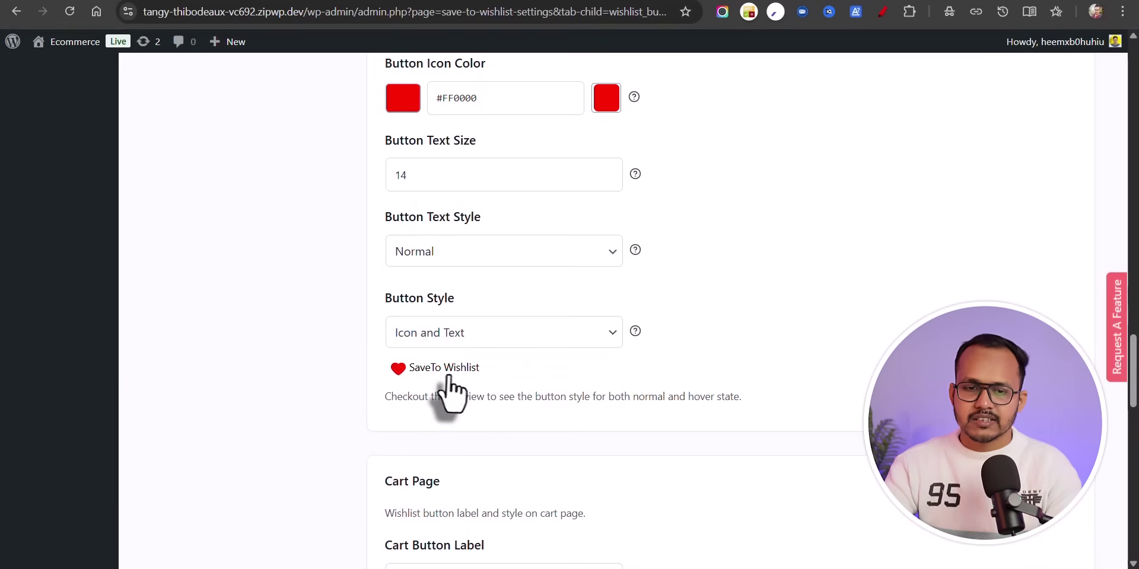
{"action": "left_click", "coordinate": [440, 336]}
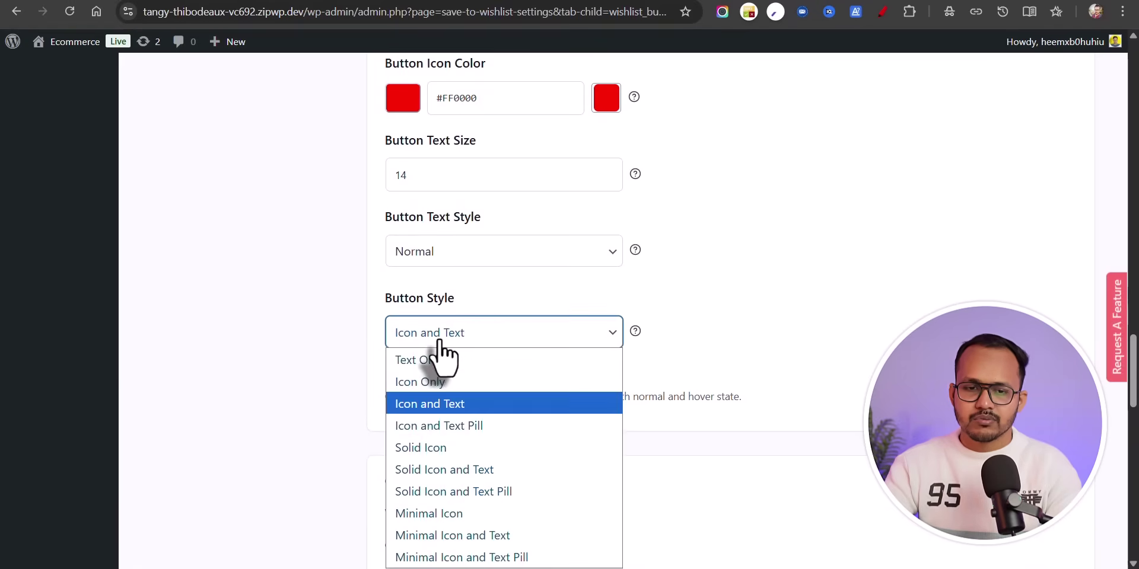
{"action": "left_click", "coordinate": [452, 427]}
Set the Shop Page wishlist button style to Solid Icon.
{"action": "left_click", "coordinate": [466, 333]}
{"action": "left_click", "coordinate": [457, 445]}
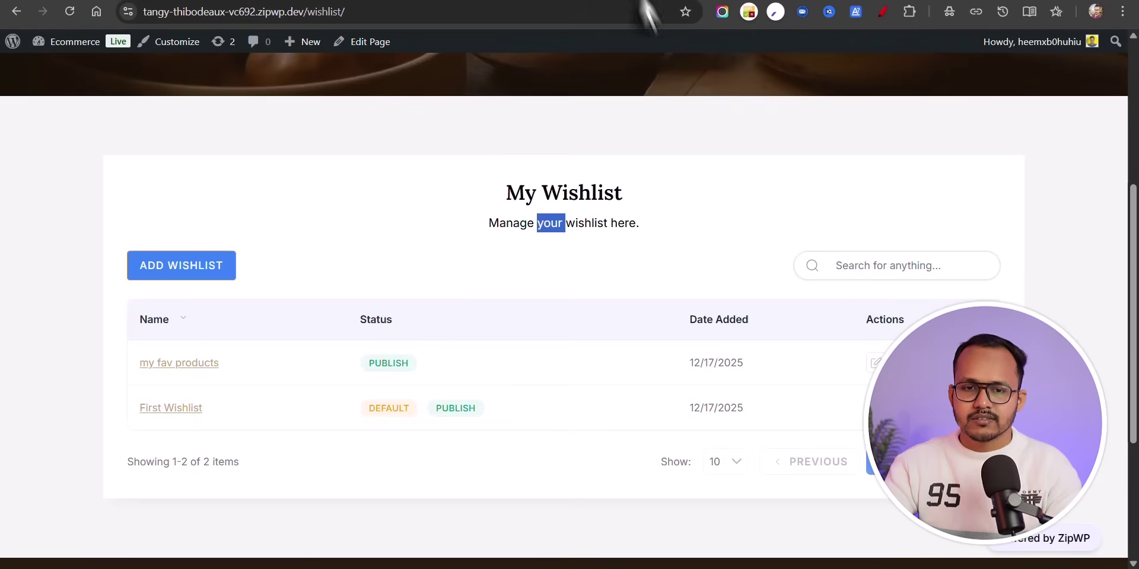
Open the storefront's Shop page and examine the wishlist buttons on the product cards.
{"action": "scroll", "coordinate": [620, 265], "scroll_direction": "up", "scroll_amount": 5}
{"action": "left_click", "coordinate": [390, 180]}
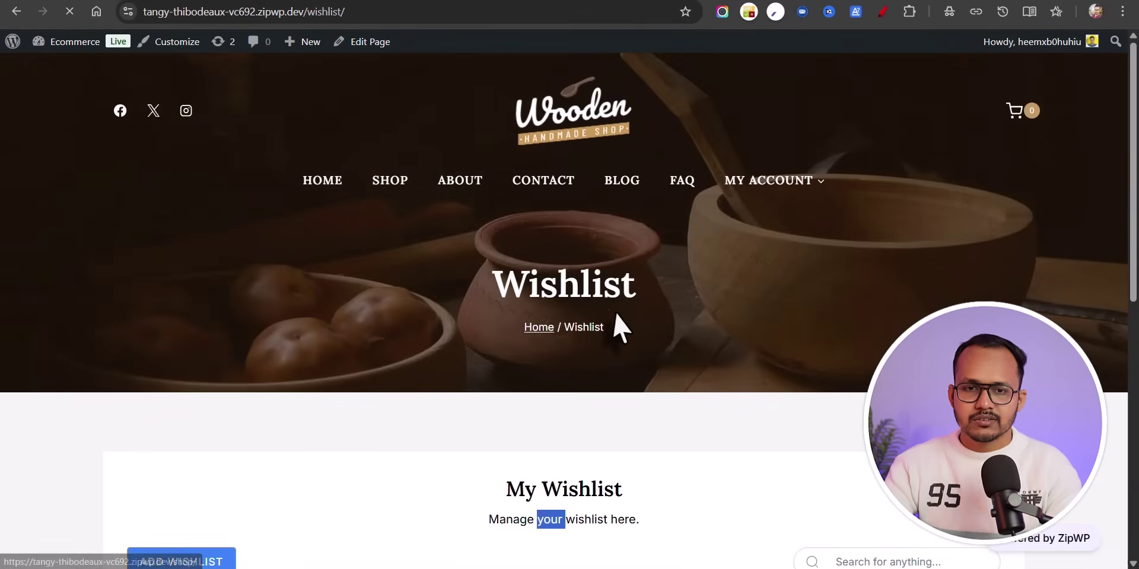
{"action": "scroll", "coordinate": [604, 323], "scroll_direction": "down", "scroll_amount": 1}
{"action": "scroll", "coordinate": [604, 332], "scroll_direction": "down", "scroll_amount": 4}
{"action": "mouse_move", "coordinate": [195, 234]}
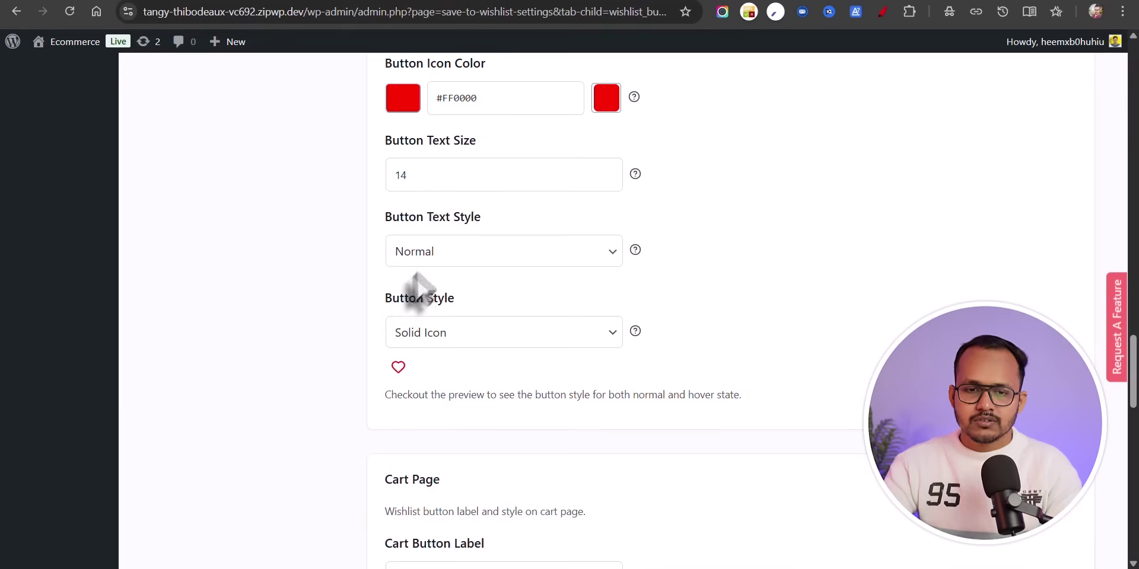
Save the Shop Page button settings and reload the storefront shop page to check the wishlist icons on the product images.
{"action": "left_click", "coordinate": [521, 392]}
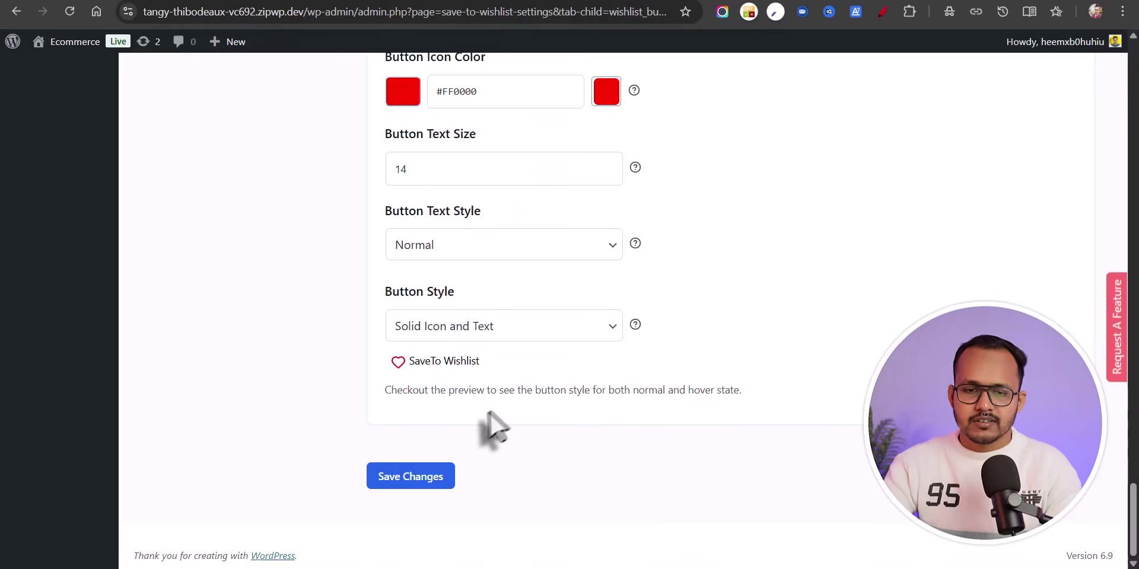
{"action": "left_click", "coordinate": [394, 482]}
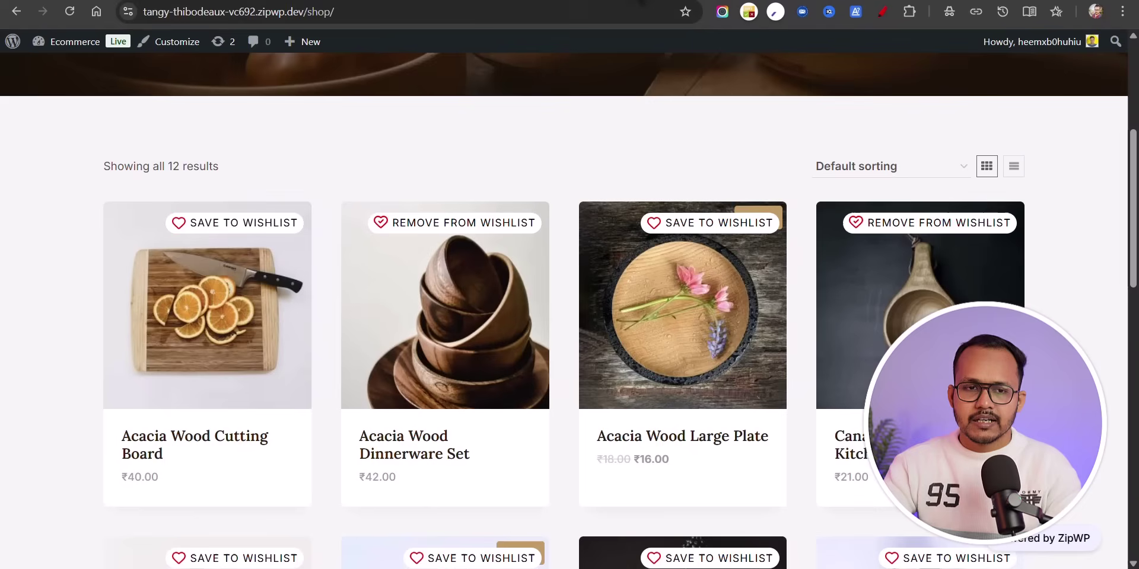
{"action": "left_click", "coordinate": [70, 11]}
{"action": "scroll", "coordinate": [466, 148], "scroll_direction": "down", "scroll_amount": 2}
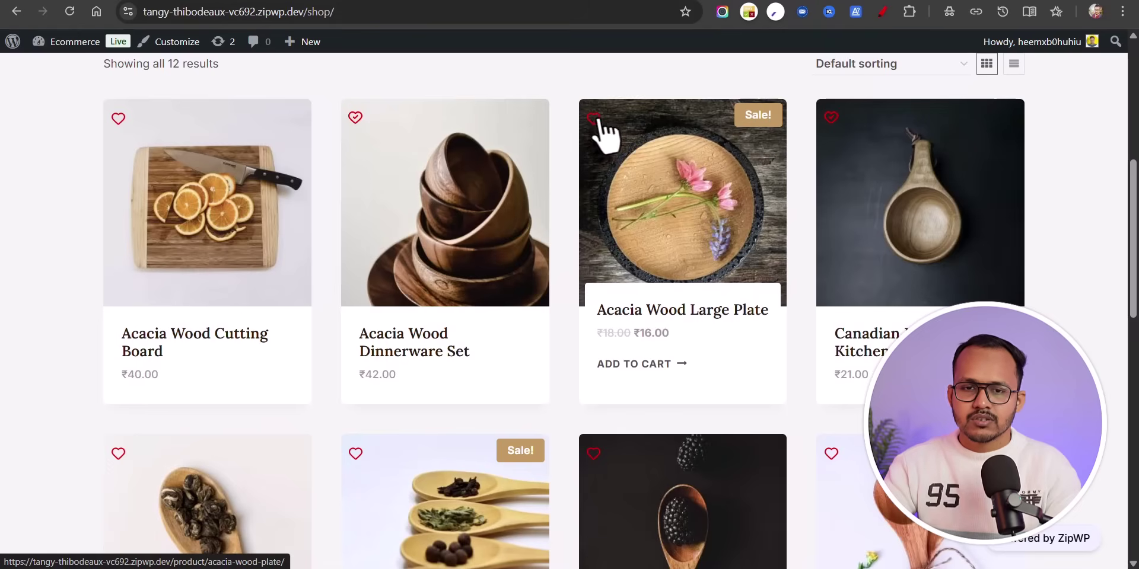
{"action": "mouse_move", "coordinate": [592, 121]}
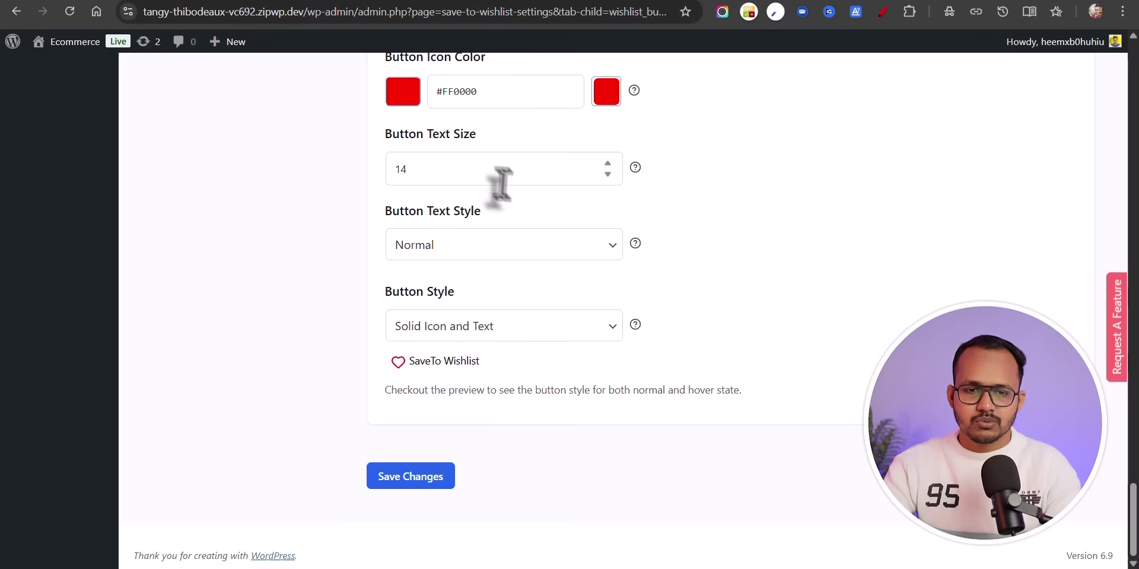
Review the placement choices offered for the Shop Page wishlist button without changing the selection.
{"action": "scroll", "coordinate": [502, 184], "scroll_direction": "up", "scroll_amount": 15}
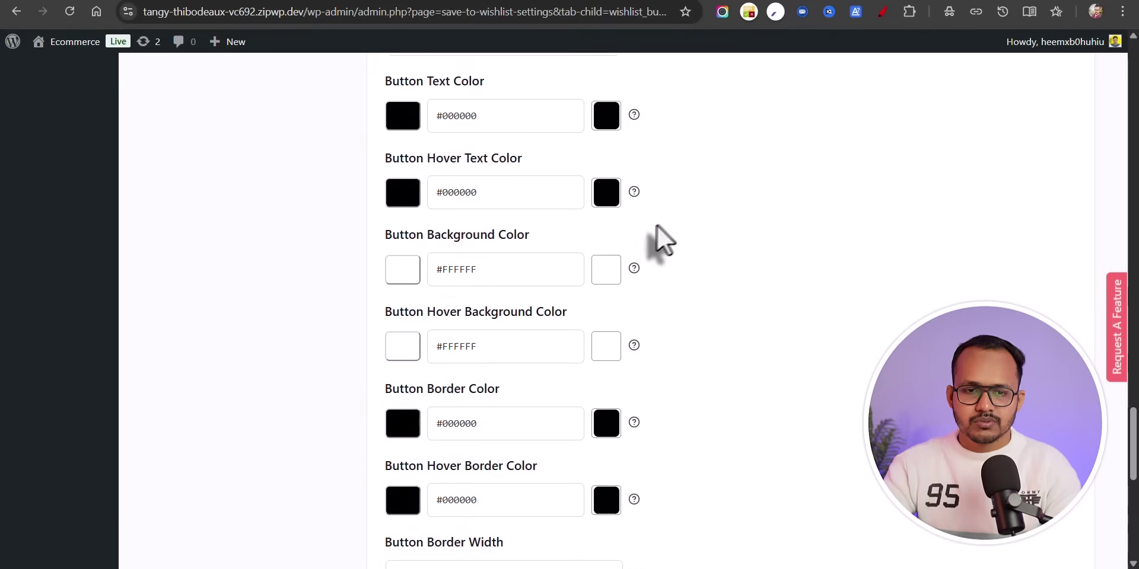
{"action": "scroll", "coordinate": [435, 261], "scroll_direction": "up", "scroll_amount": 15}
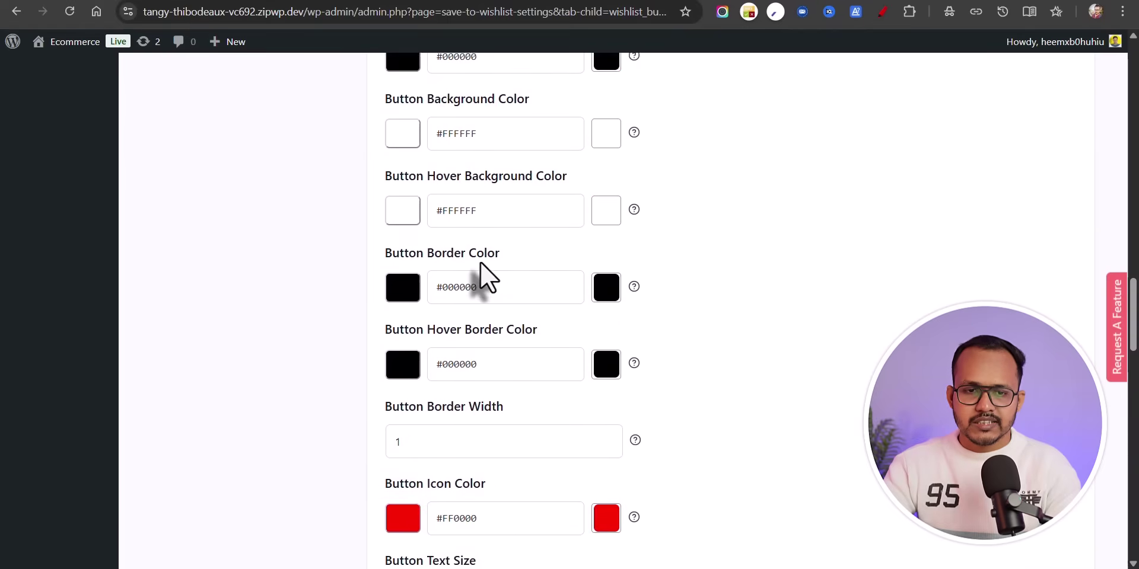
{"action": "scroll", "coordinate": [486, 296], "scroll_direction": "down", "scroll_amount": 3}
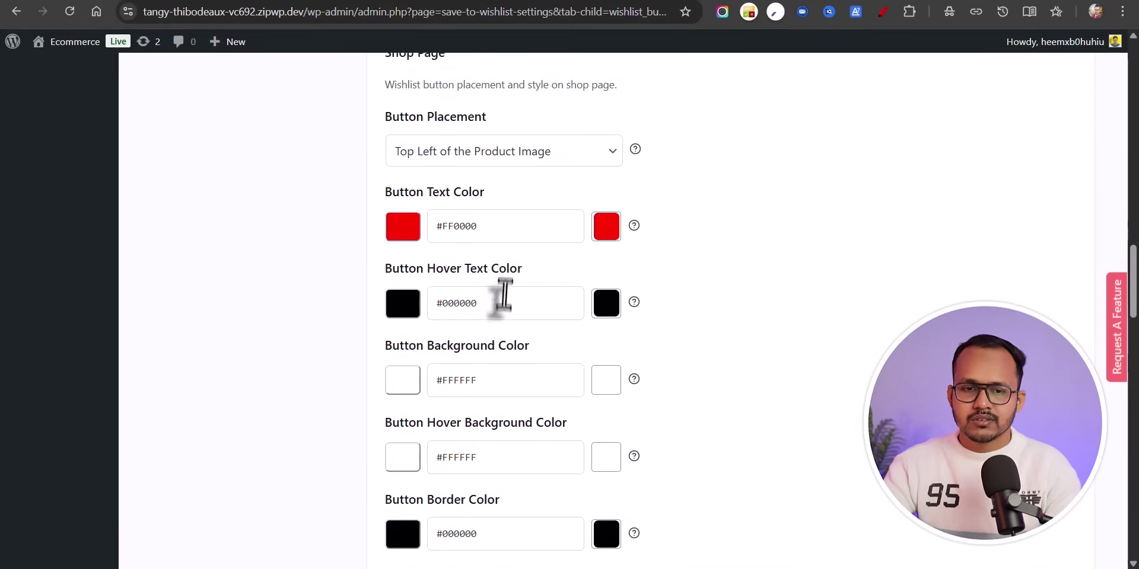
{"action": "scroll", "coordinate": [491, 250], "scroll_direction": "up", "scroll_amount": 1}
{"action": "left_click", "coordinate": [489, 256]}
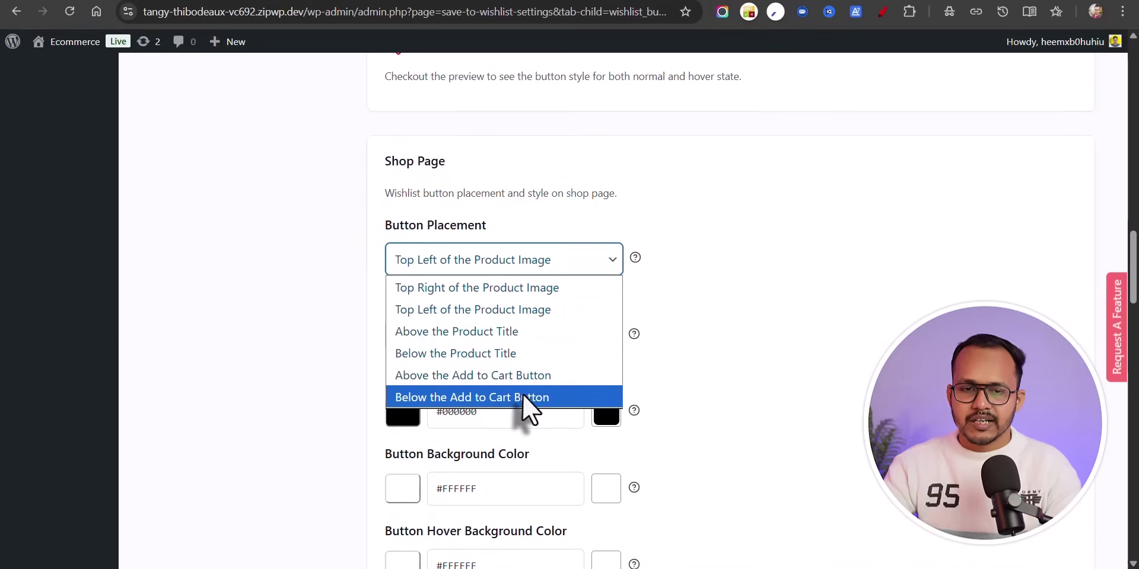
{"action": "left_click", "coordinate": [793, 294]}
Set the Product Page wishlist button placement to Top Left of the Product Image.
{"action": "scroll", "coordinate": [788, 298], "scroll_direction": "up", "scroll_amount": 10}
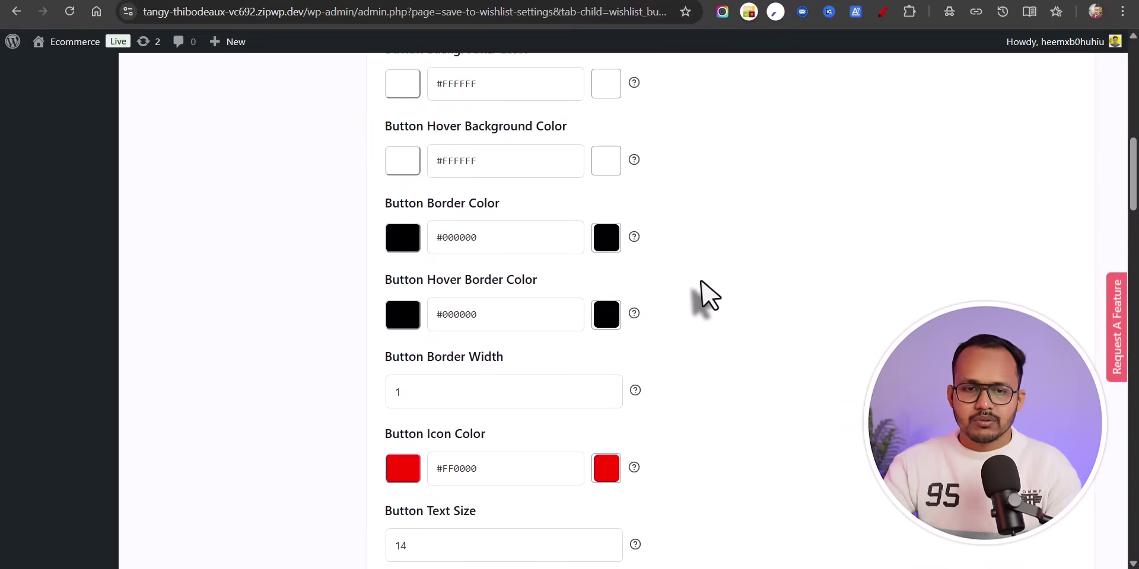
{"action": "scroll", "coordinate": [706, 296], "scroll_direction": "up", "scroll_amount": 6}
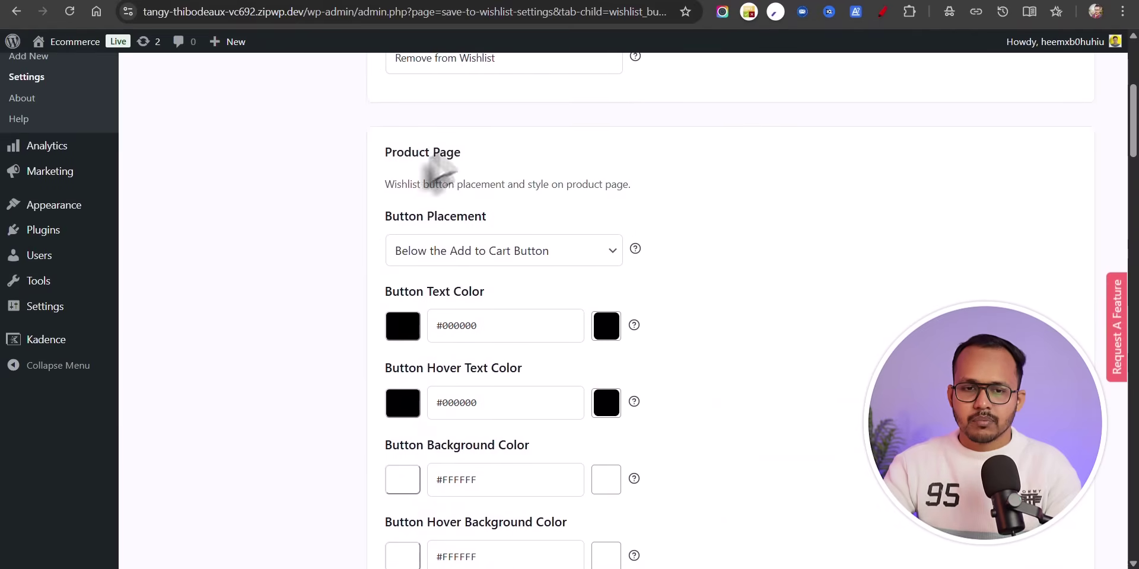
{"action": "left_click", "coordinate": [513, 263]}
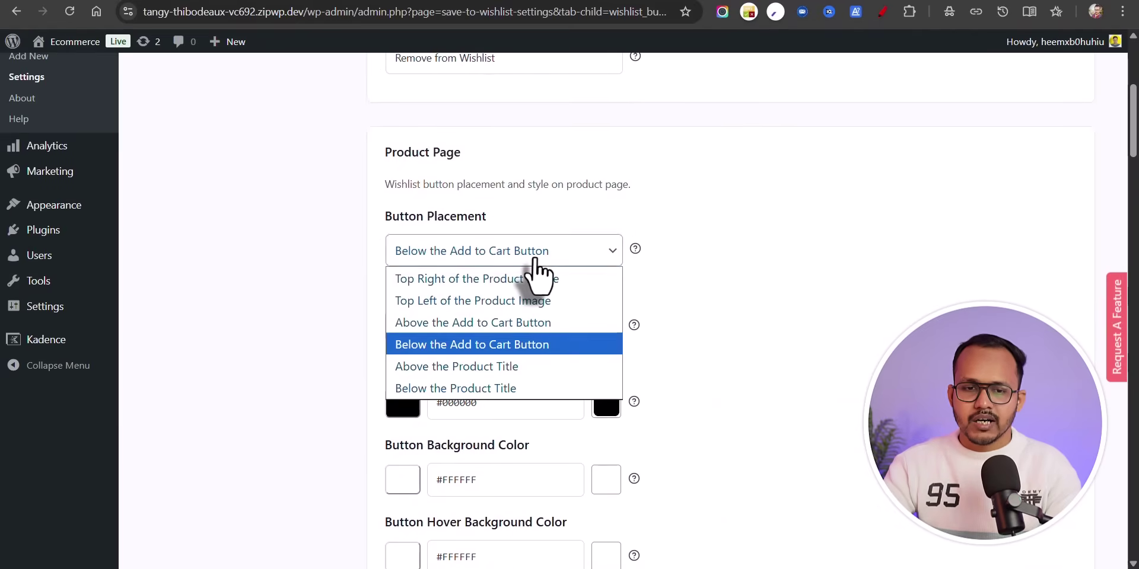
{"action": "left_click", "coordinate": [499, 301]}
Save the button placement changes and open the Acacia Wood Dinnerware Set product page on the storefront.
{"action": "scroll", "coordinate": [745, 296], "scroll_direction": "down", "scroll_amount": 8}
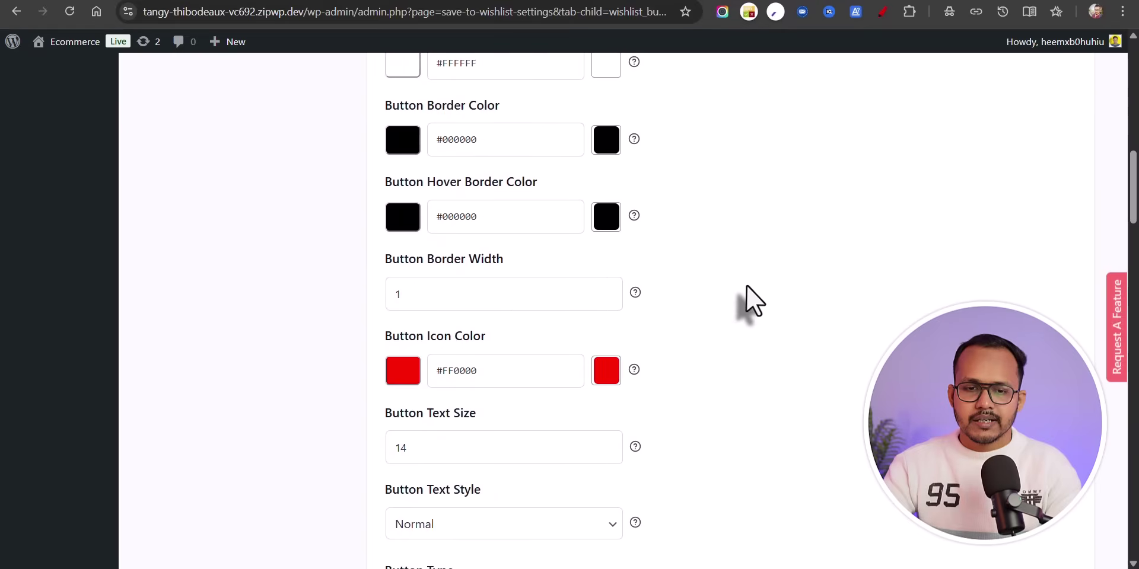
{"action": "scroll", "coordinate": [674, 311], "scroll_direction": "up", "scroll_amount": 5}
{"action": "scroll", "coordinate": [674, 310], "scroll_direction": "down", "scroll_amount": 7}
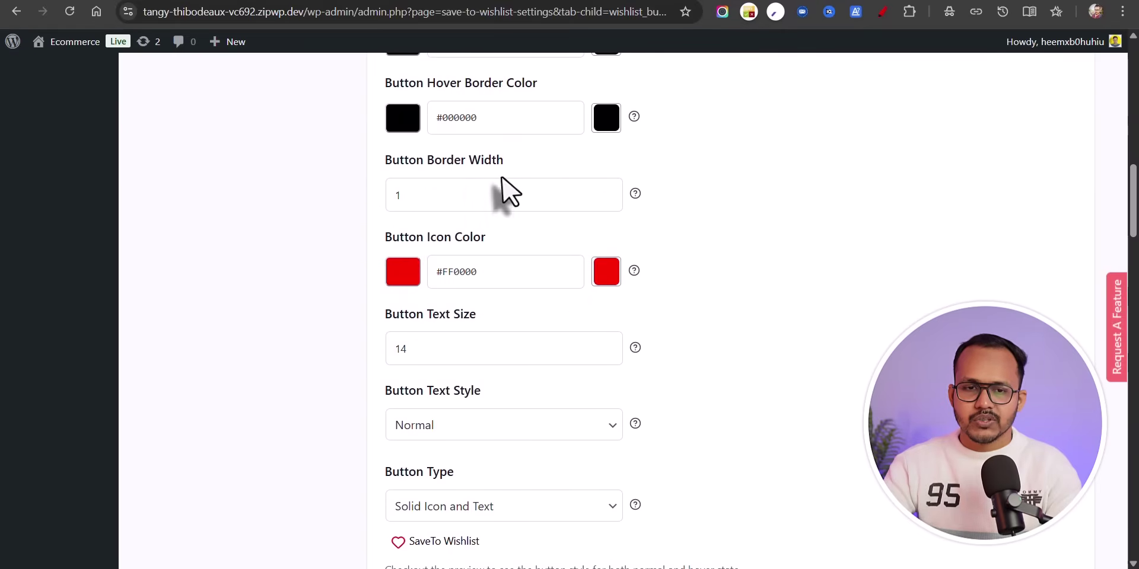
{"action": "scroll", "coordinate": [503, 189], "scroll_direction": "up", "scroll_amount": 3}
{"action": "scroll", "coordinate": [496, 246], "scroll_direction": "up", "scroll_amount": 3}
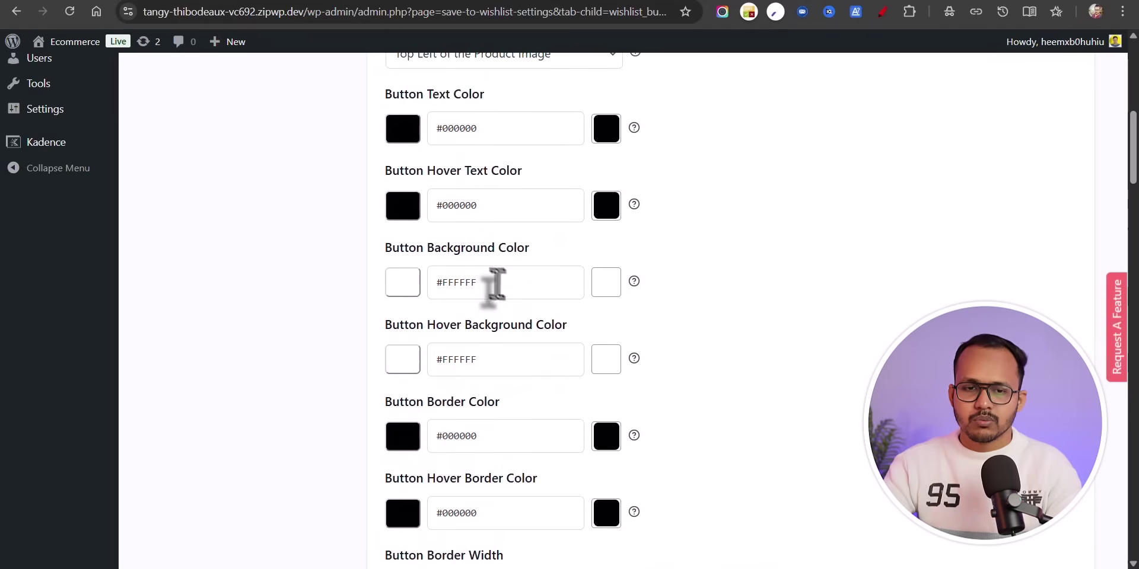
{"action": "scroll", "coordinate": [737, 287], "scroll_direction": "down", "scroll_amount": 11}
{"action": "scroll", "coordinate": [742, 271], "scroll_direction": "down", "scroll_amount": 15}
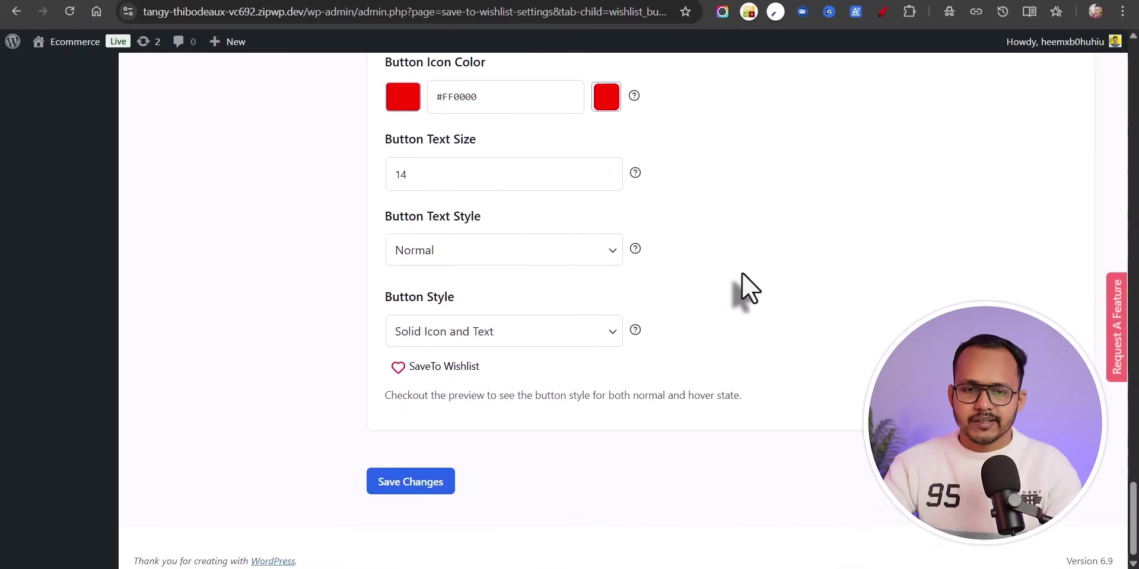
{"action": "left_click", "coordinate": [432, 478]}
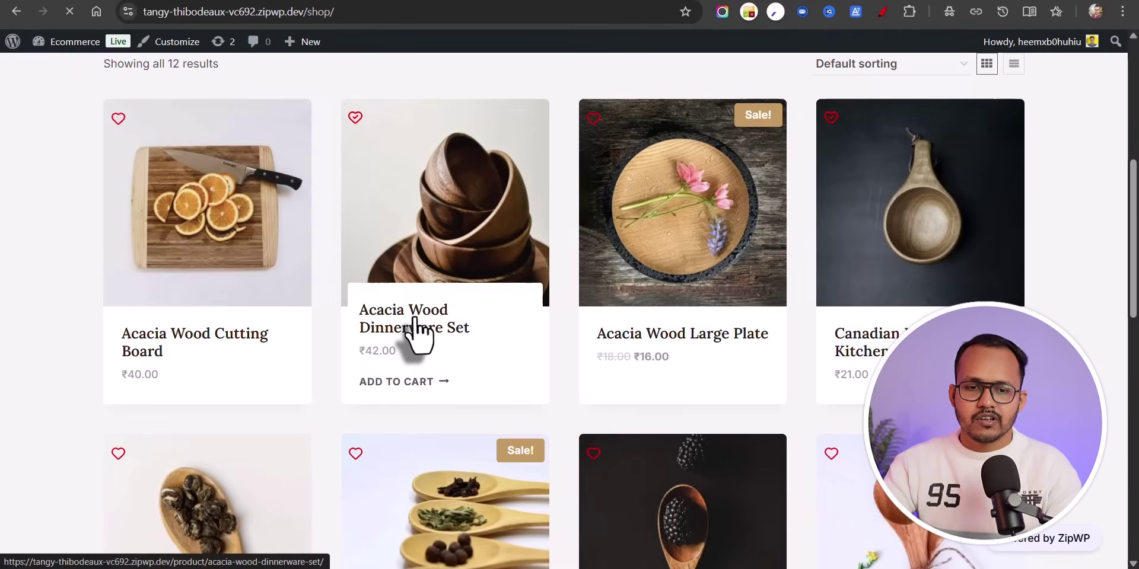
{"action": "left_click", "coordinate": [417, 330]}
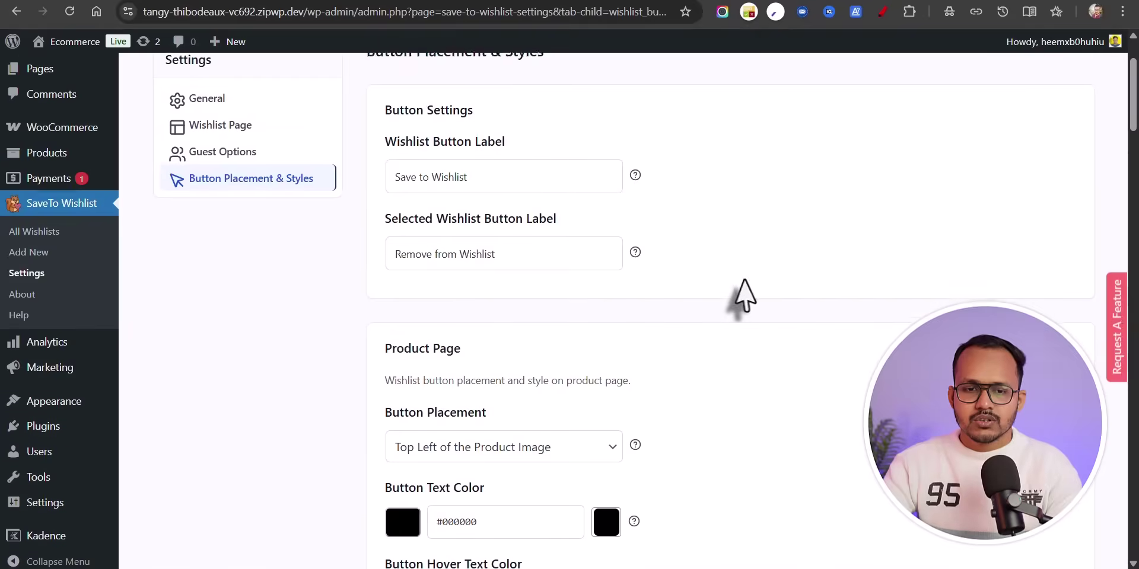
Change the Product Page wishlist button placement to Top Right of the Product Image.
{"action": "scroll", "coordinate": [742, 297], "scroll_direction": "down", "scroll_amount": 5}
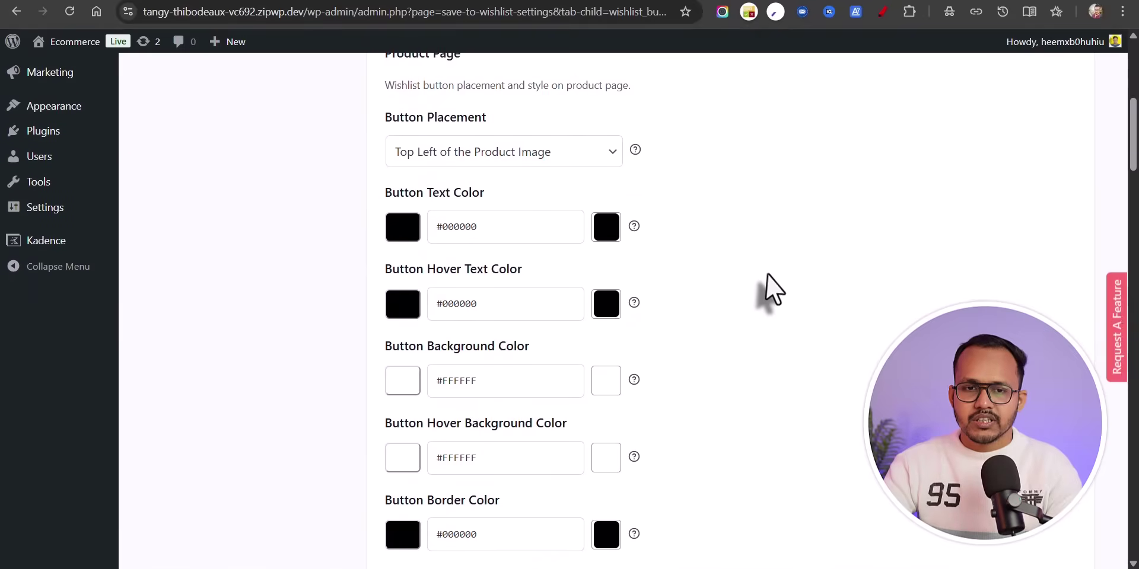
{"action": "scroll", "coordinate": [767, 292], "scroll_direction": "up", "scroll_amount": 2}
{"action": "left_click", "coordinate": [522, 253]}
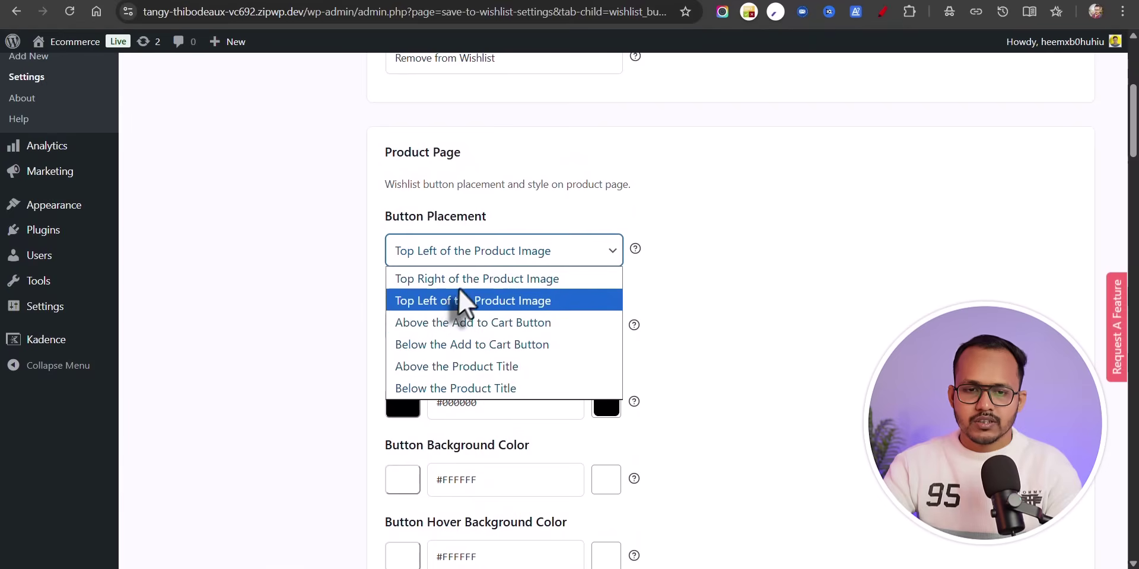
{"action": "left_click", "coordinate": [466, 284]}
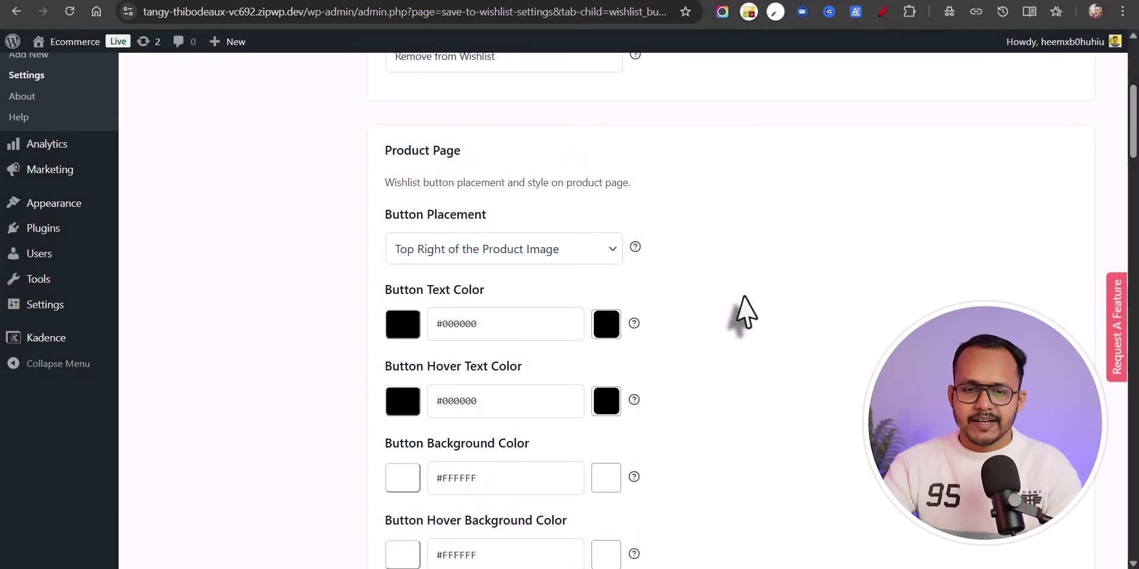
Set the Product Page wishlist button type to Solid Icon.
{"action": "scroll", "coordinate": [709, 297], "scroll_direction": "down", "scroll_amount": 10}
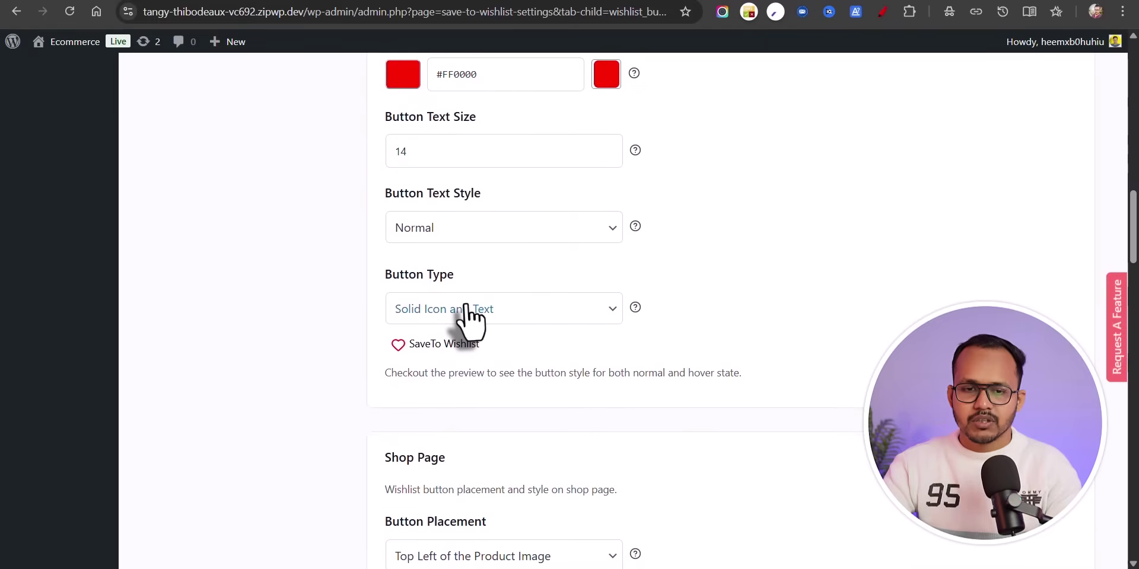
{"action": "left_click", "coordinate": [466, 309]}
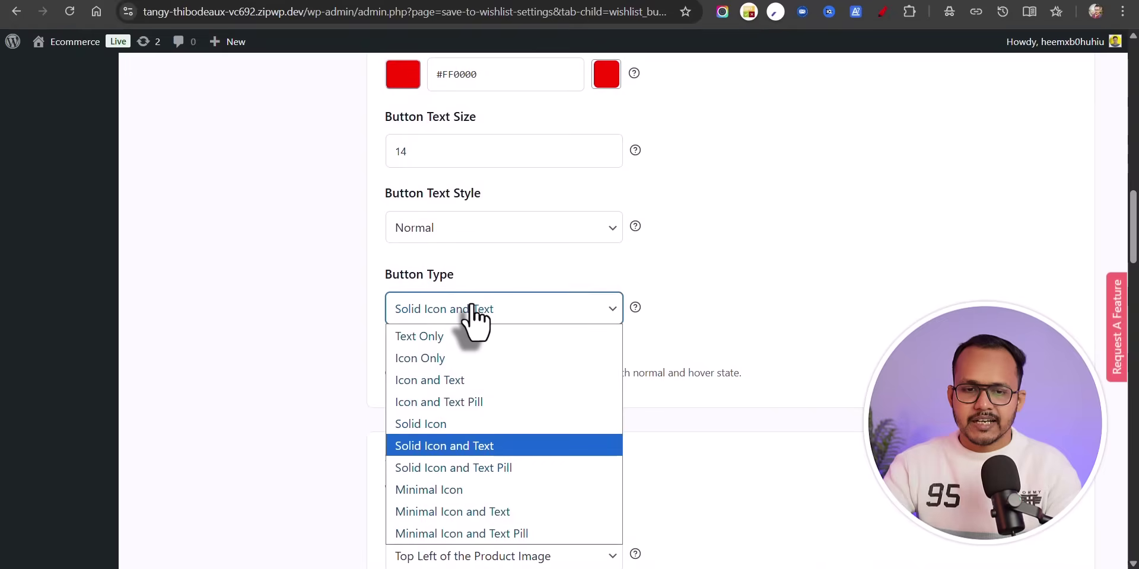
{"action": "left_click", "coordinate": [443, 425]}
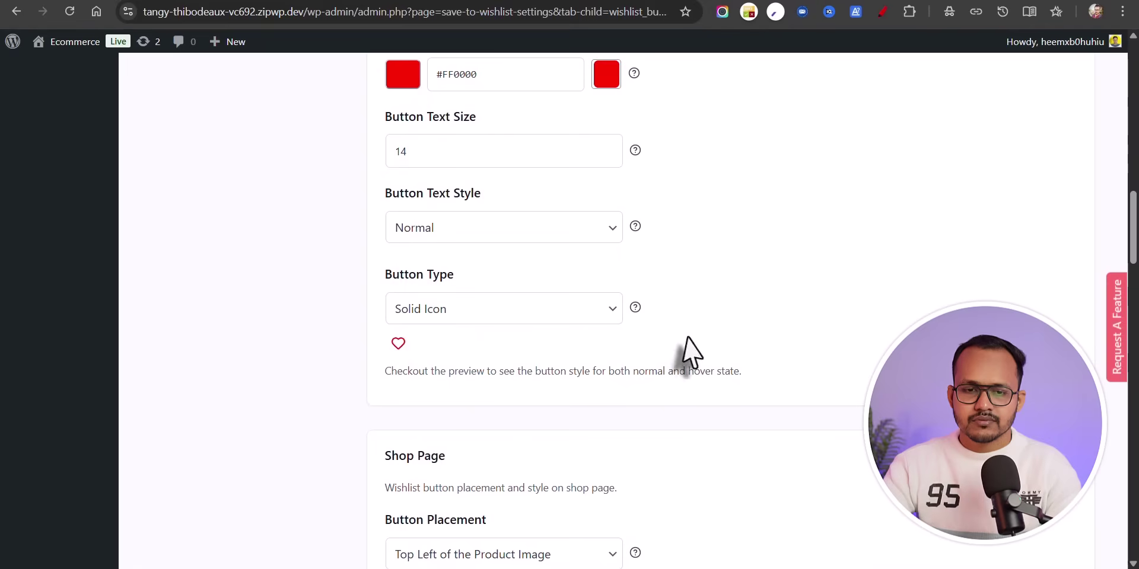
Try the Minimal Icon and Text and Minimal Icon types for the Product Page button, and restore Solid Icon.
{"action": "left_click", "coordinate": [556, 323]}
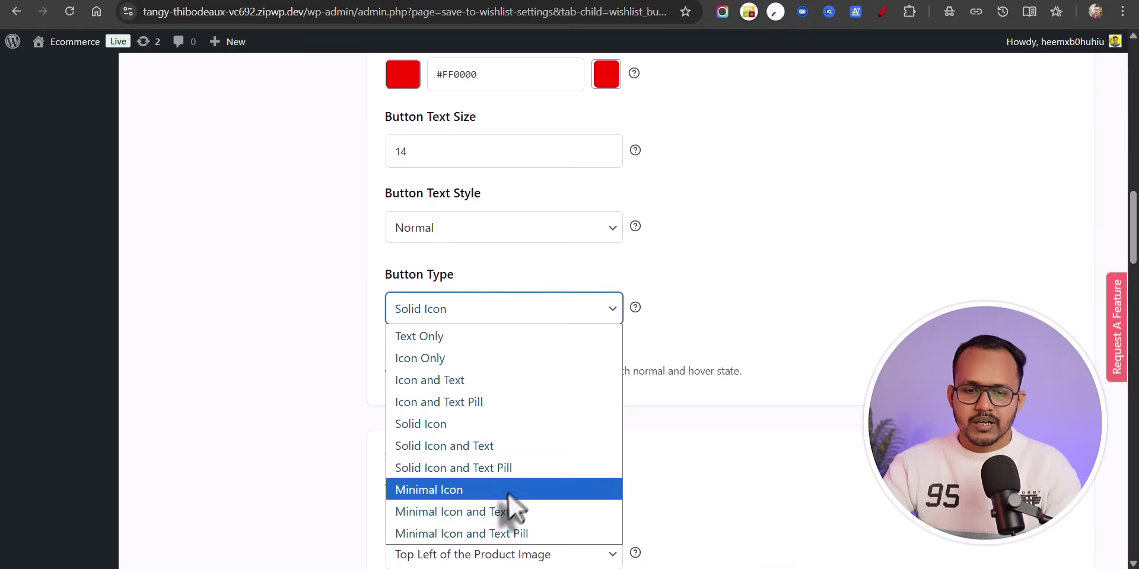
{"action": "left_click", "coordinate": [497, 507]}
{"action": "left_click", "coordinate": [464, 314]}
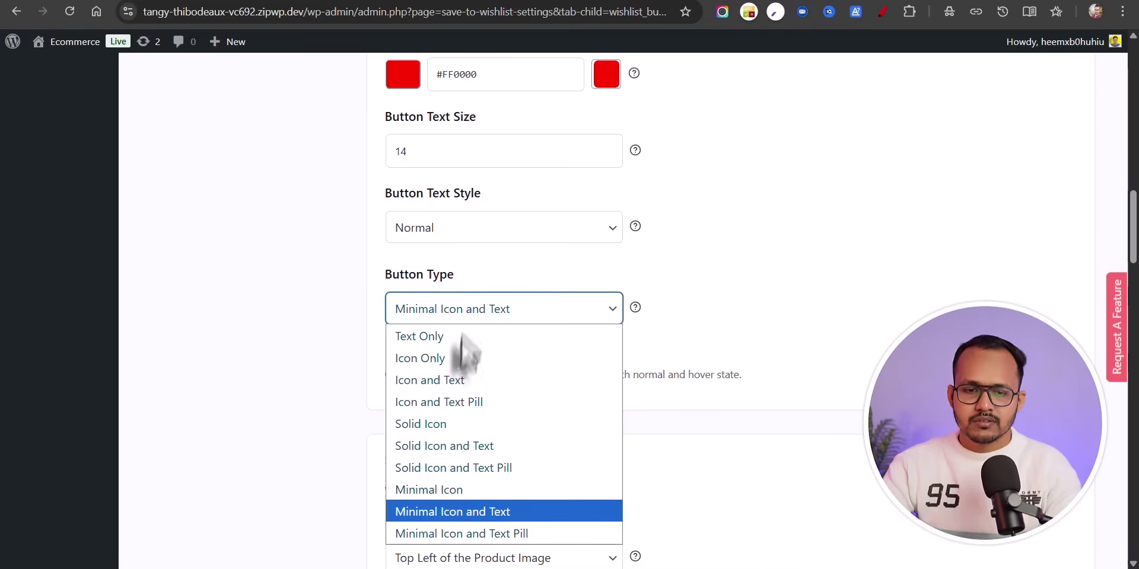
{"action": "left_click", "coordinate": [456, 488]}
{"action": "left_click", "coordinate": [472, 313]}
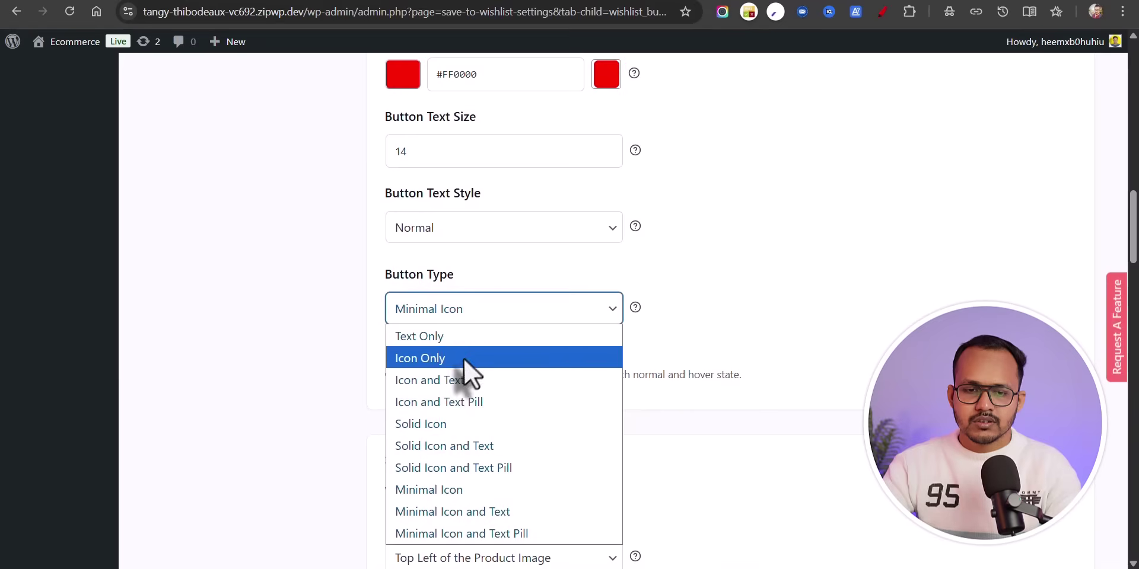
{"action": "left_click", "coordinate": [464, 423]}
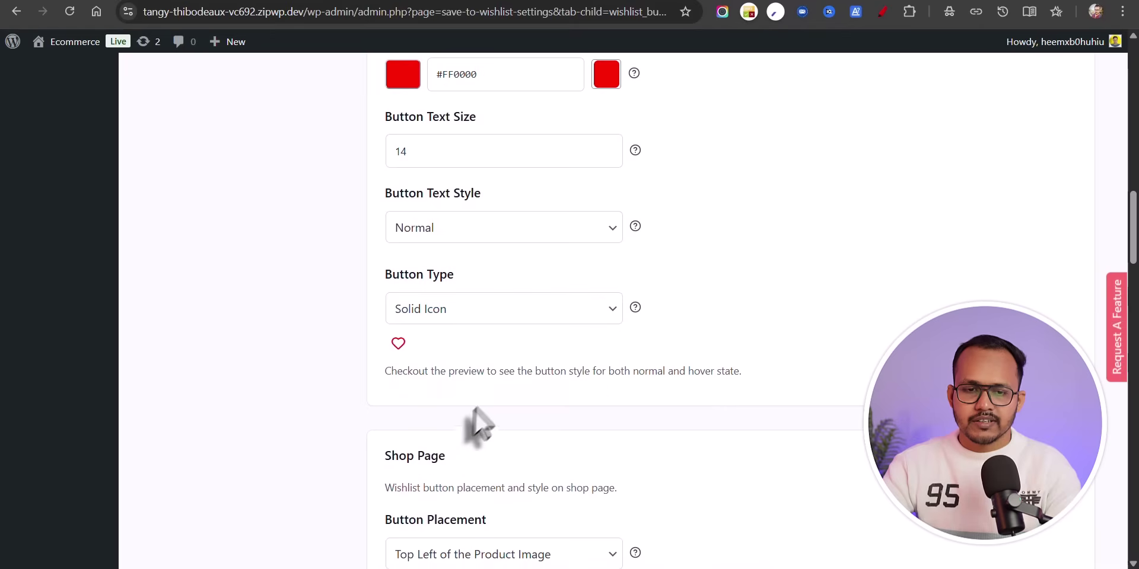
Save the button settings and test the wishlist icon on the reloaded Acacia Wood Dinnerware Set product page.
{"action": "scroll", "coordinate": [765, 386], "scroll_direction": "down", "scroll_amount": 7}
{"action": "scroll", "coordinate": [761, 382], "scroll_direction": "down", "scroll_amount": 6}
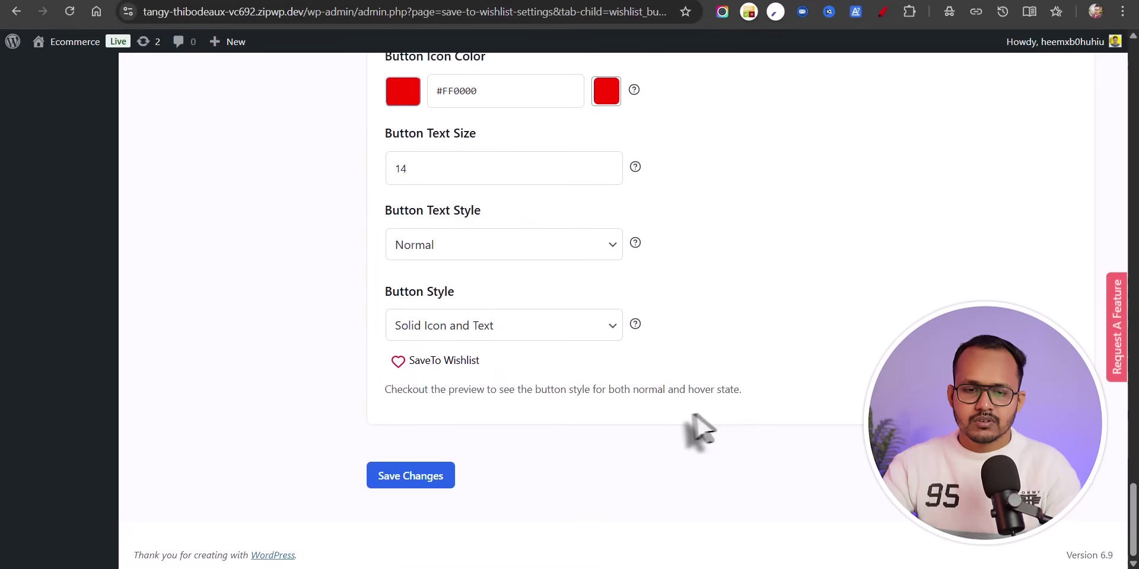
{"action": "left_click", "coordinate": [408, 475]}
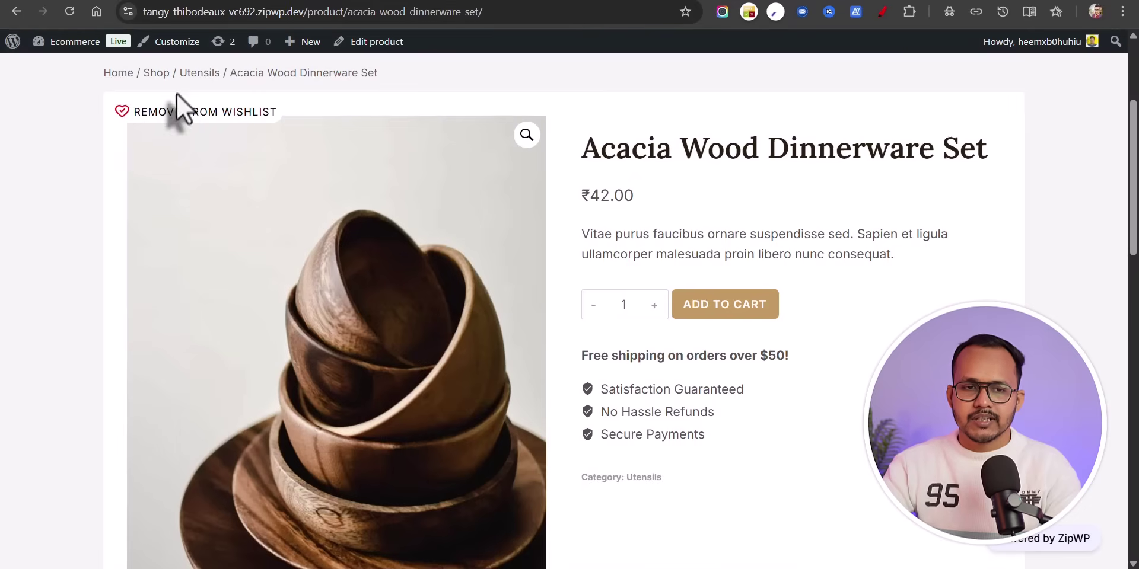
{"action": "left_click", "coordinate": [70, 12]}
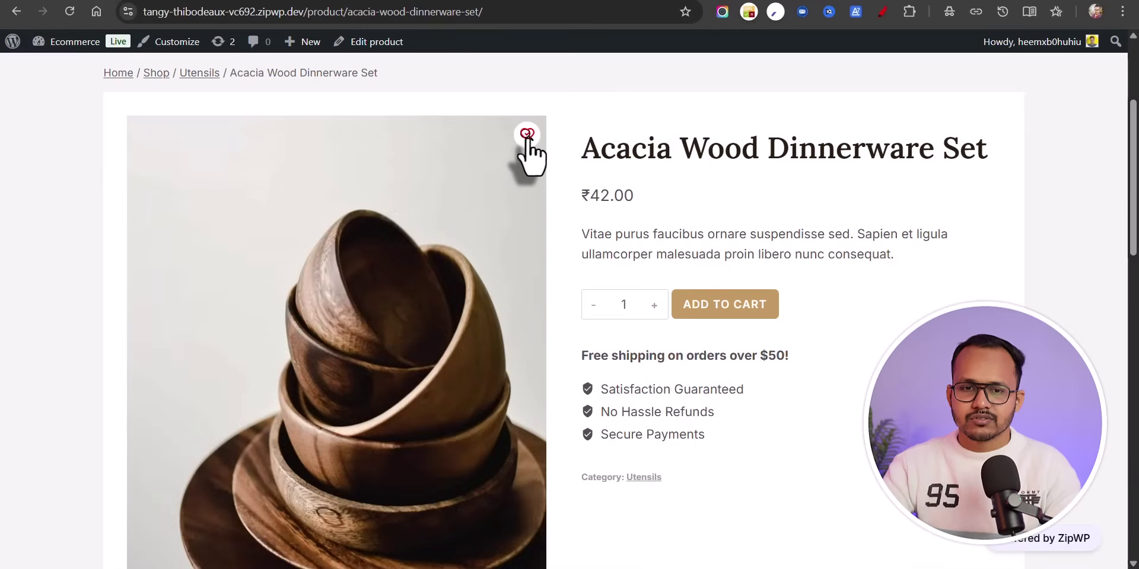
{"action": "left_click", "coordinate": [526, 137]}
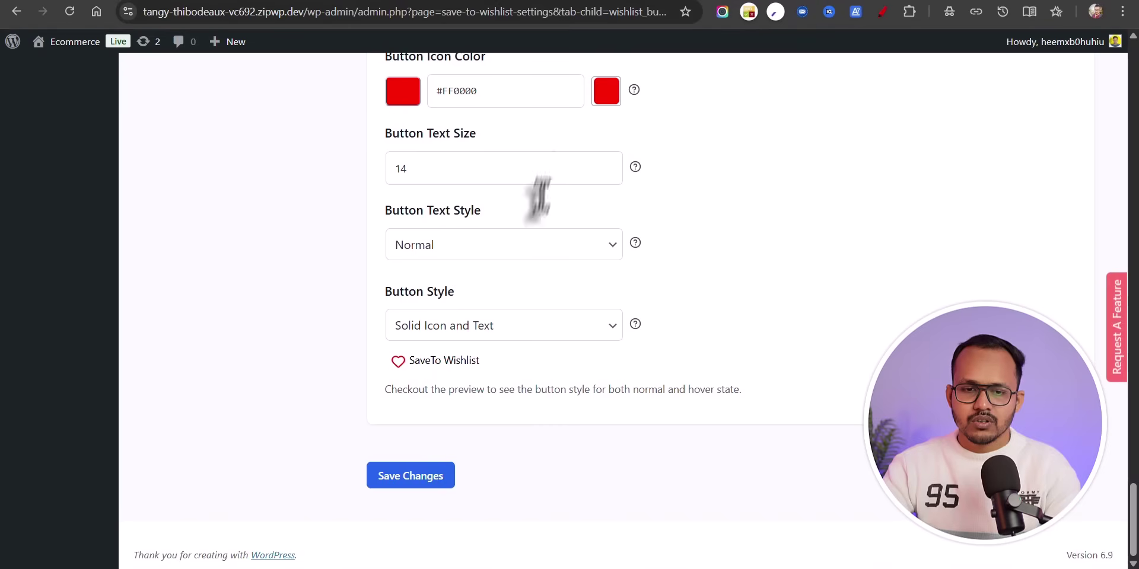
Set the Product Page wishlist button placement to Top Left of the Product Image and save the changes.
{"action": "scroll", "coordinate": [476, 304], "scroll_direction": "up", "scroll_amount": 3}
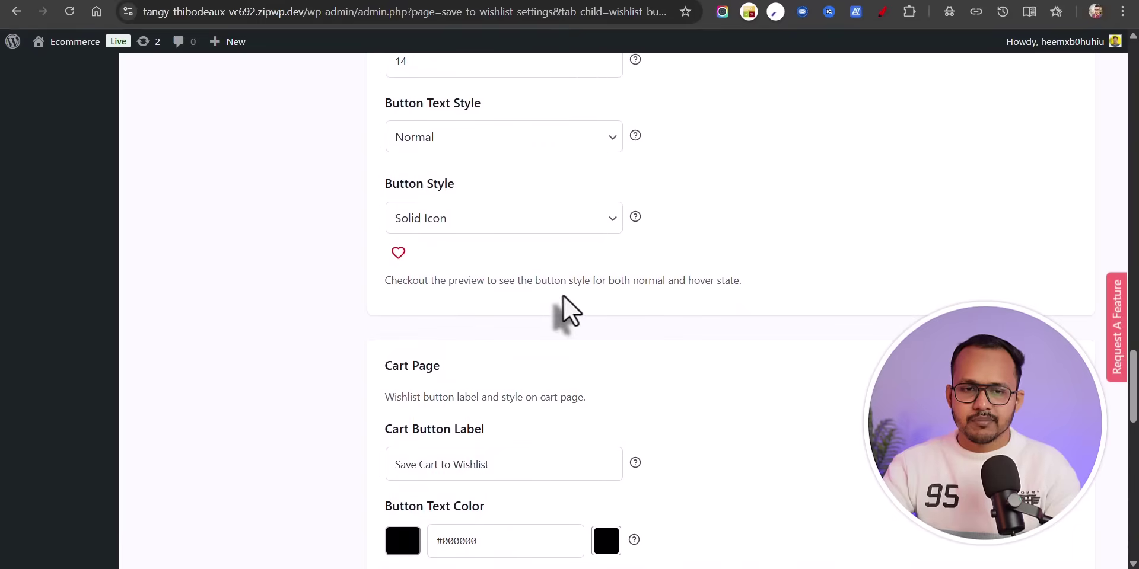
{"action": "scroll", "coordinate": [560, 303], "scroll_direction": "up", "scroll_amount": 9}
{"action": "scroll", "coordinate": [499, 301], "scroll_direction": "up", "scroll_amount": 4}
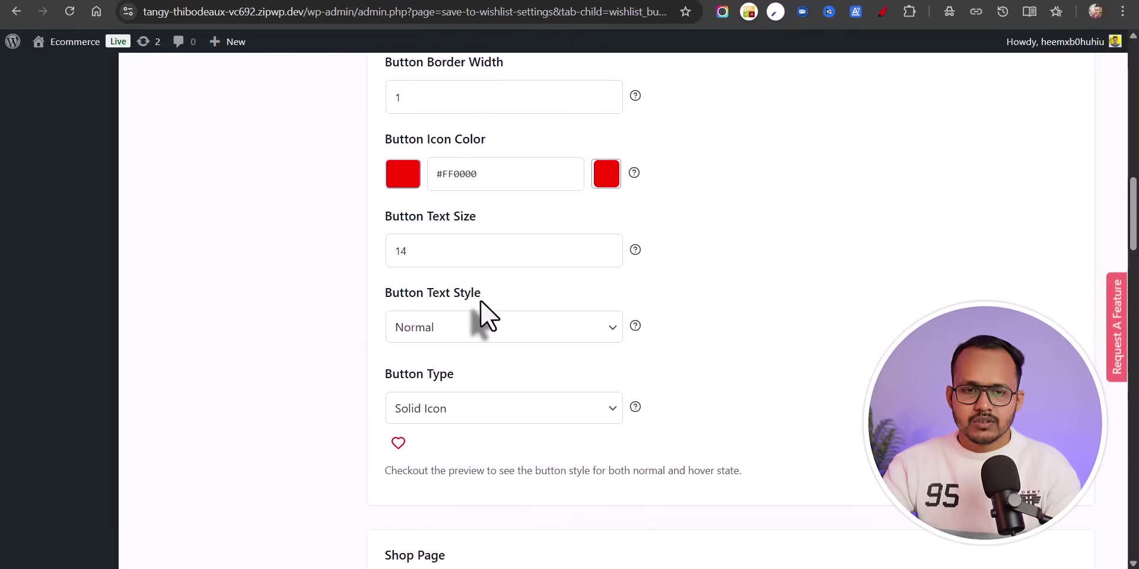
{"action": "scroll", "coordinate": [478, 309], "scroll_direction": "up", "scroll_amount": 8}
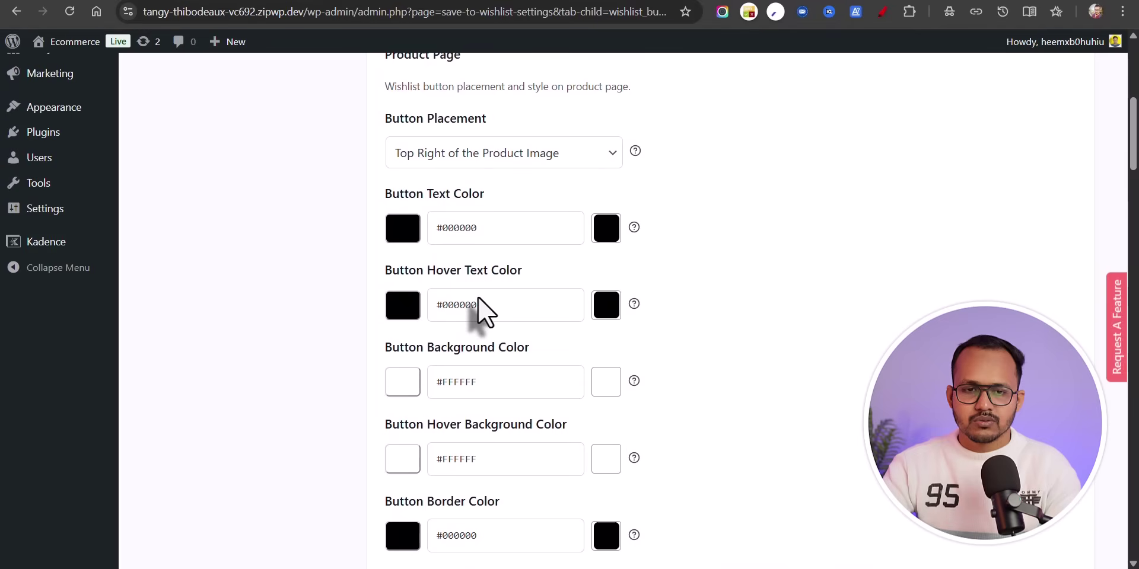
{"action": "scroll", "coordinate": [451, 279], "scroll_direction": "up", "scroll_amount": 4}
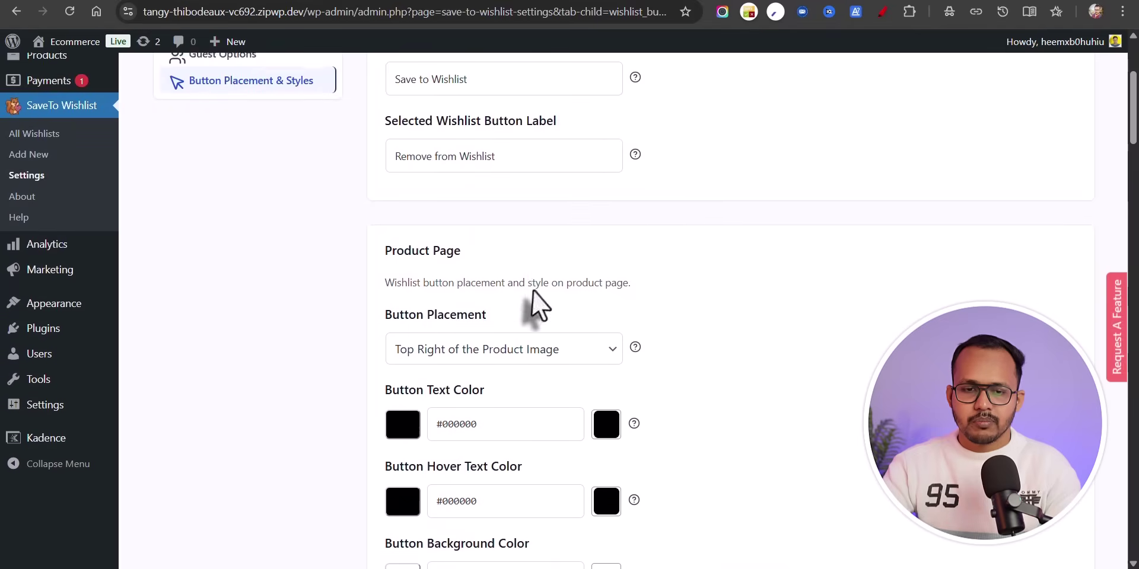
{"action": "scroll", "coordinate": [522, 309], "scroll_direction": "down", "scroll_amount": 11}
{"action": "scroll", "coordinate": [471, 318], "scroll_direction": "down", "scroll_amount": 5}
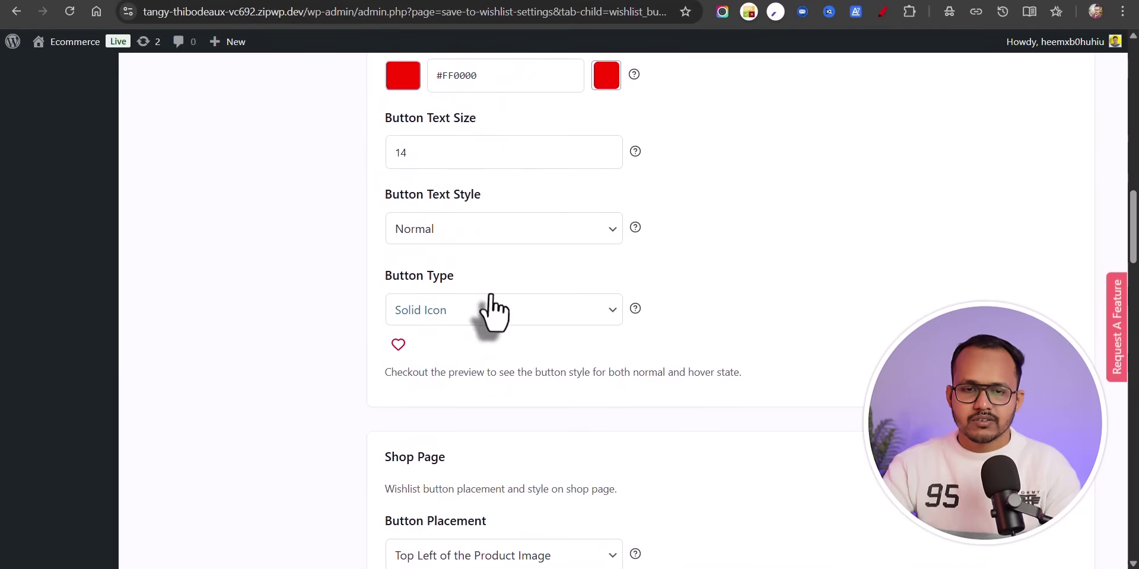
{"action": "scroll", "coordinate": [484, 313], "scroll_direction": "up", "scroll_amount": 14}
{"action": "left_click", "coordinate": [428, 350]}
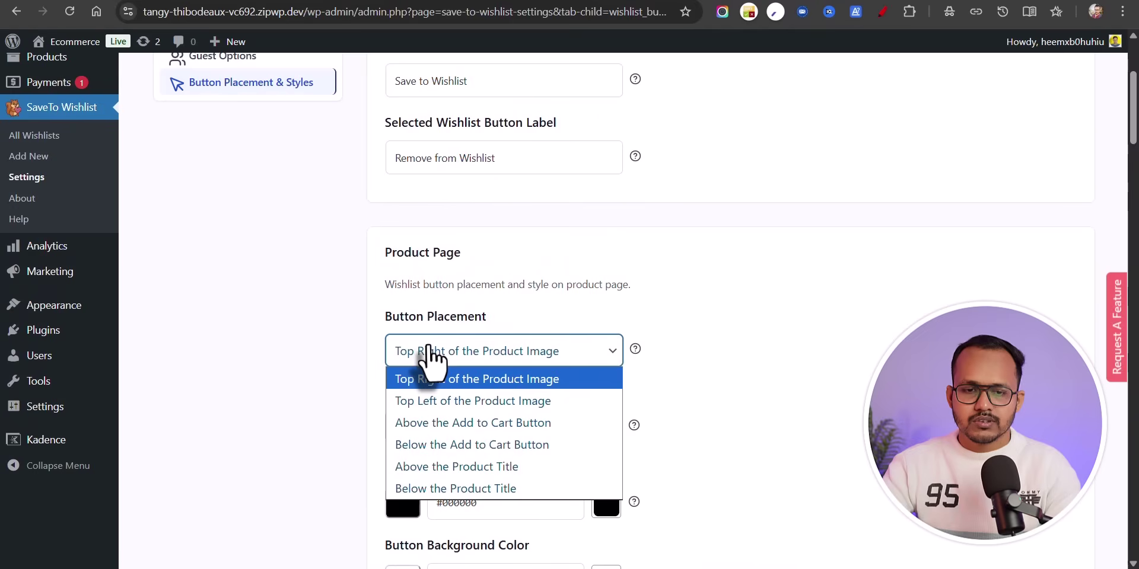
{"action": "left_click", "coordinate": [436, 407]}
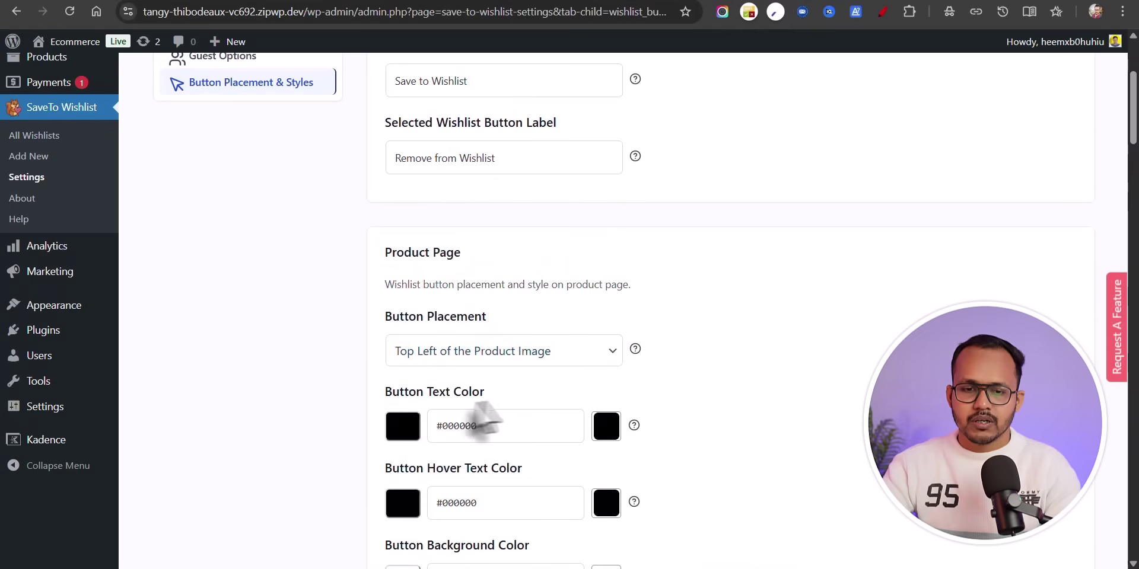
{"action": "scroll", "coordinate": [719, 382], "scroll_direction": "down", "scroll_amount": 15}
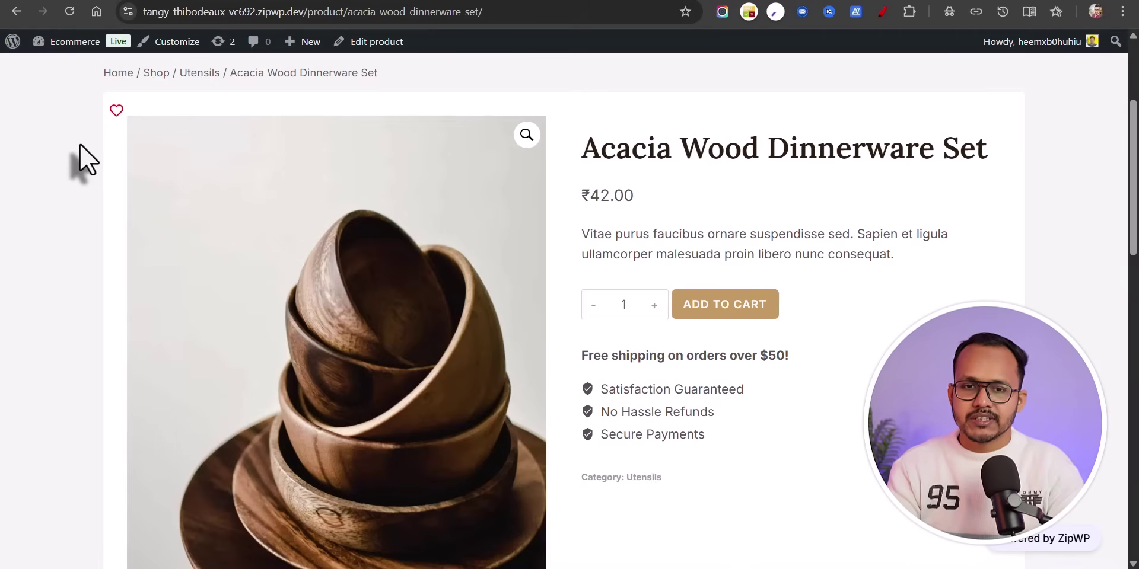
Add the Acacia Wood Dinnerware Set to the cart and open the cart page to check the Save Cart to Wishlist option.
{"action": "scroll", "coordinate": [80, 144], "scroll_direction": "up", "scroll_amount": 2}
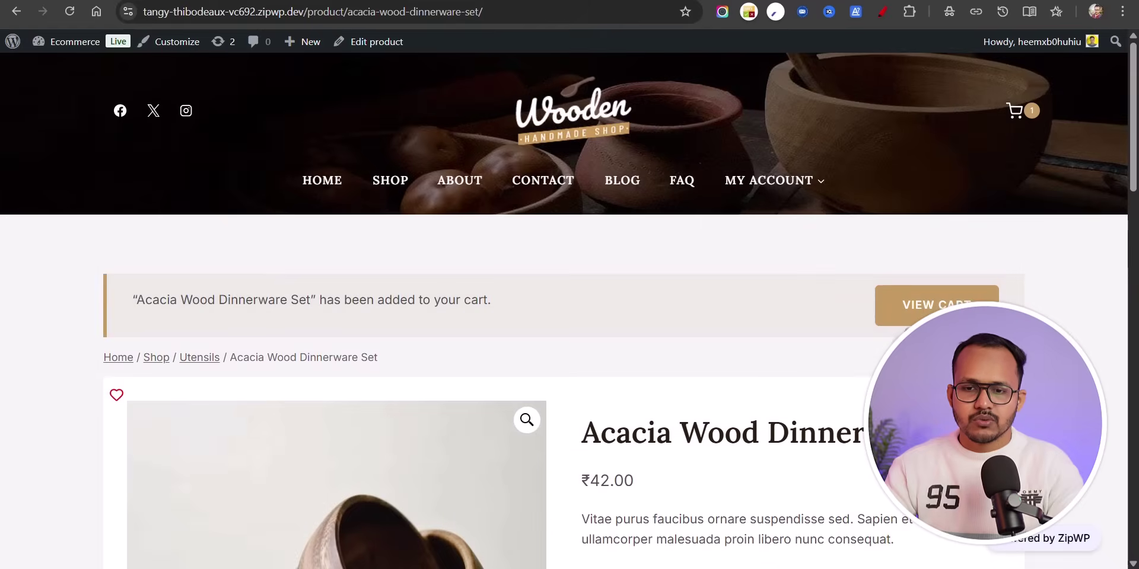
{"action": "left_click", "coordinate": [922, 309]}
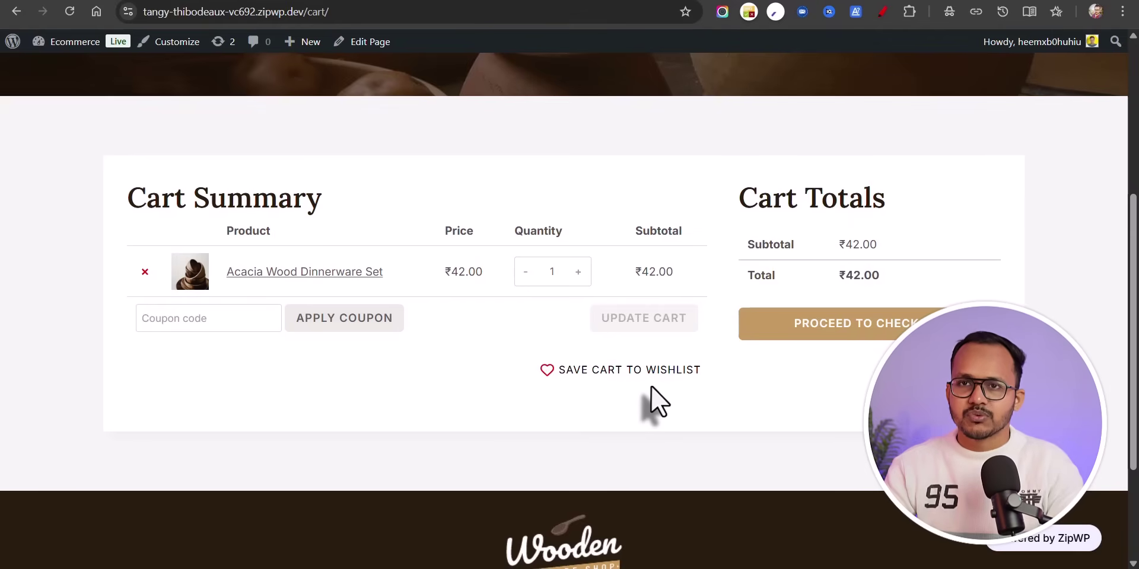
{"action": "scroll", "coordinate": [846, 345], "scroll_direction": "up", "scroll_amount": 5}
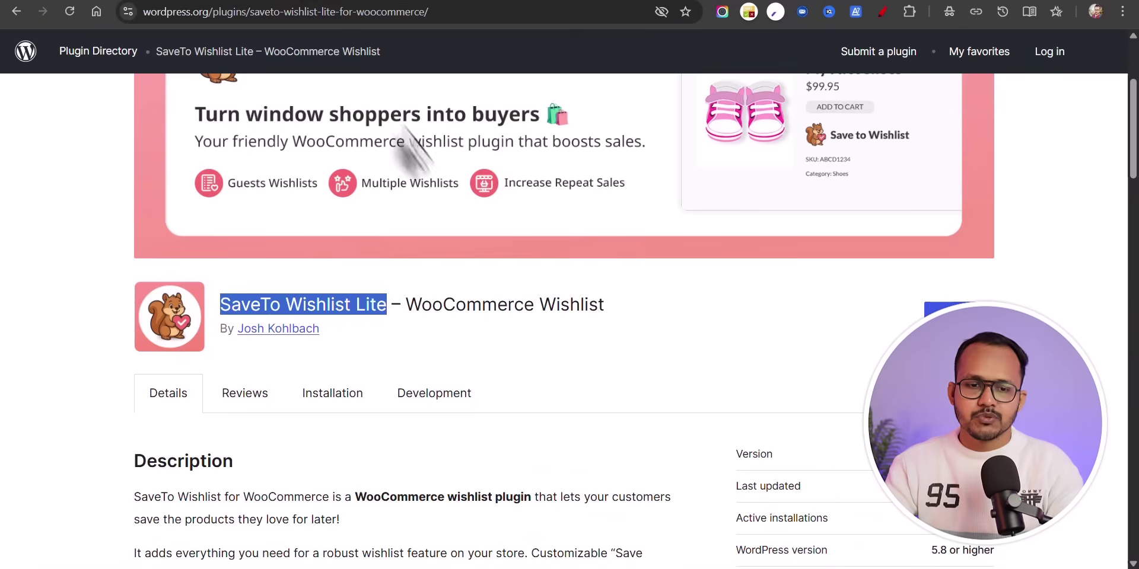
Look over the banner and description of SaveTo Wishlist Lite on its WordPress plugin directory page.
{"action": "left_click", "coordinate": [570, 342]}
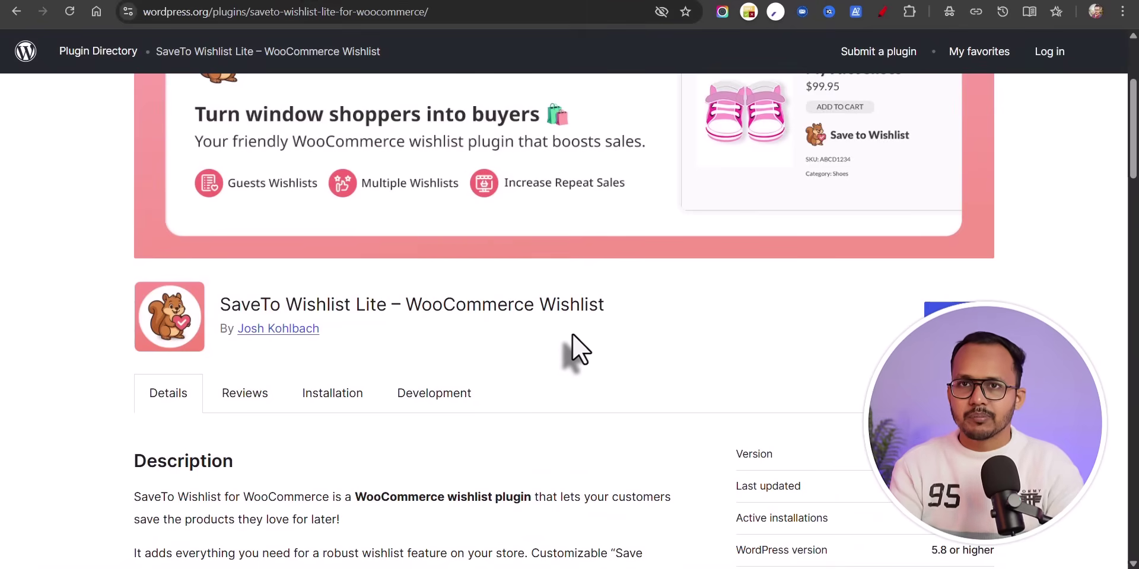
{"action": "scroll", "coordinate": [572, 334], "scroll_direction": "up", "scroll_amount": 3}
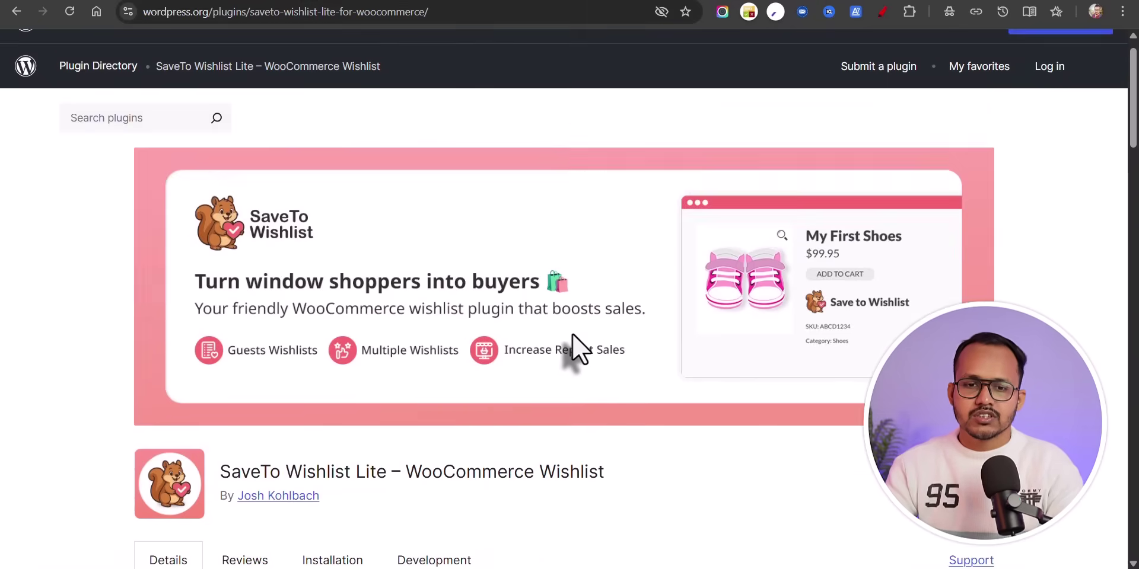
{"action": "scroll", "coordinate": [571, 334], "scroll_direction": "down", "scroll_amount": 3}
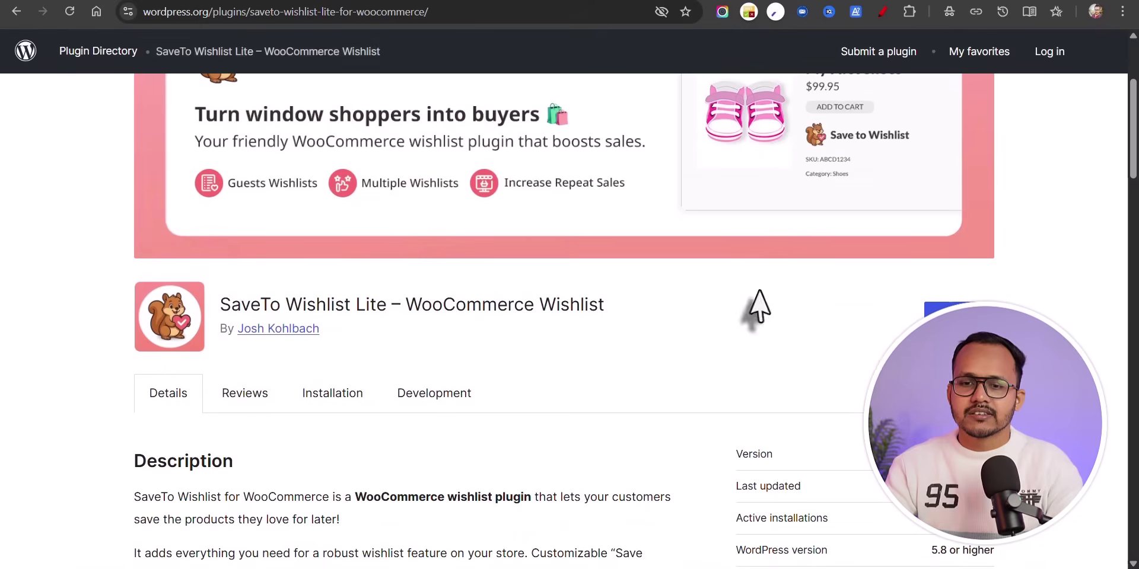